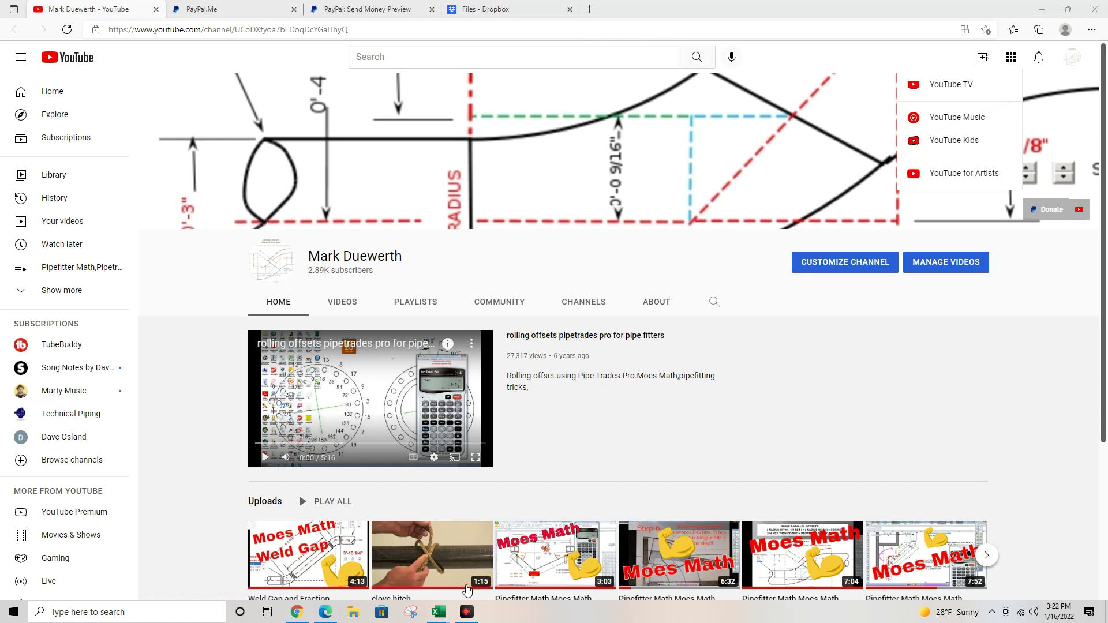
# Bring the ANY ANGLE SET (ANGLE AND OFFSET KNOWN) workbook to the front from Excel's taskbar previews.
pyautogui.moveTo(442, 617)
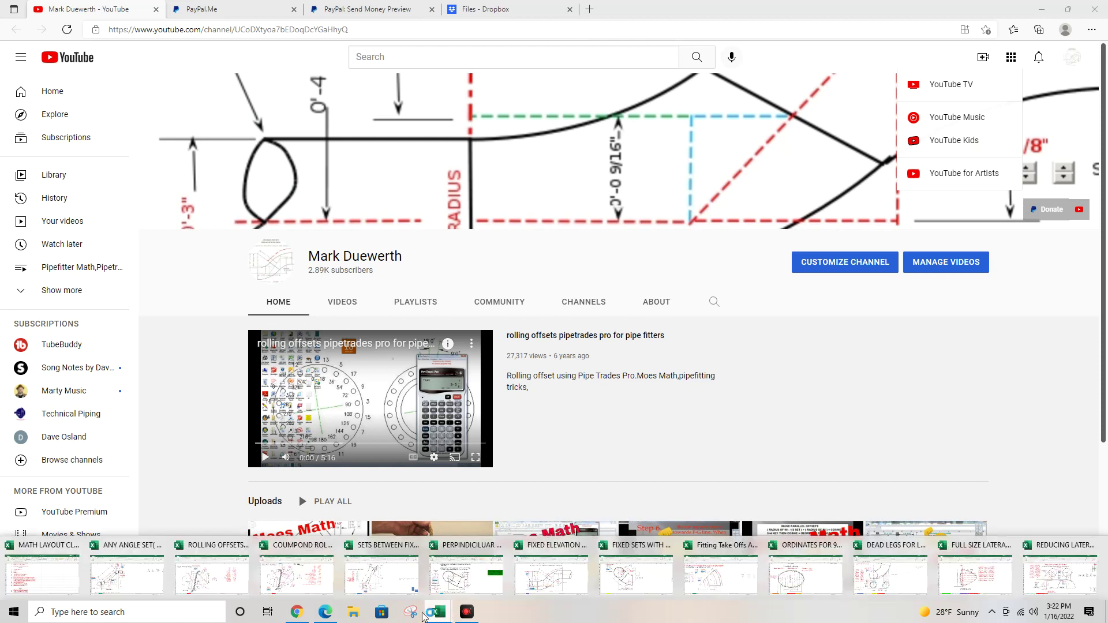
pyautogui.click(139, 580)
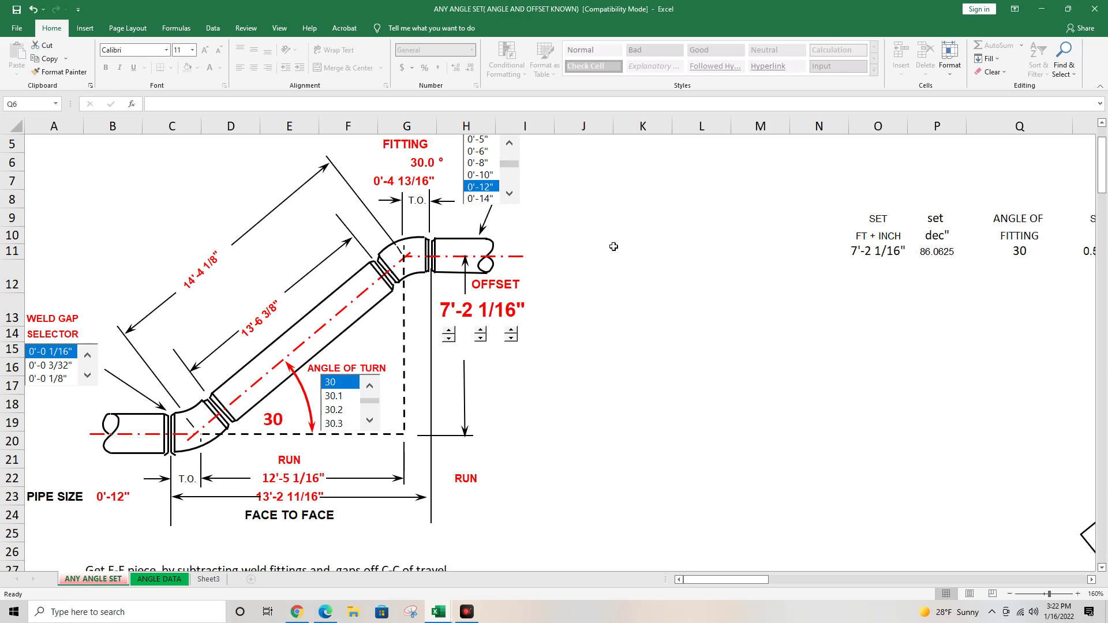
# Enter 0'-10" pipe, an 8'-3 1/8" offset, 0'-0 3/32" weld gap and 30.1 angle of turn.
pyautogui.scroll(2, 616, 252)
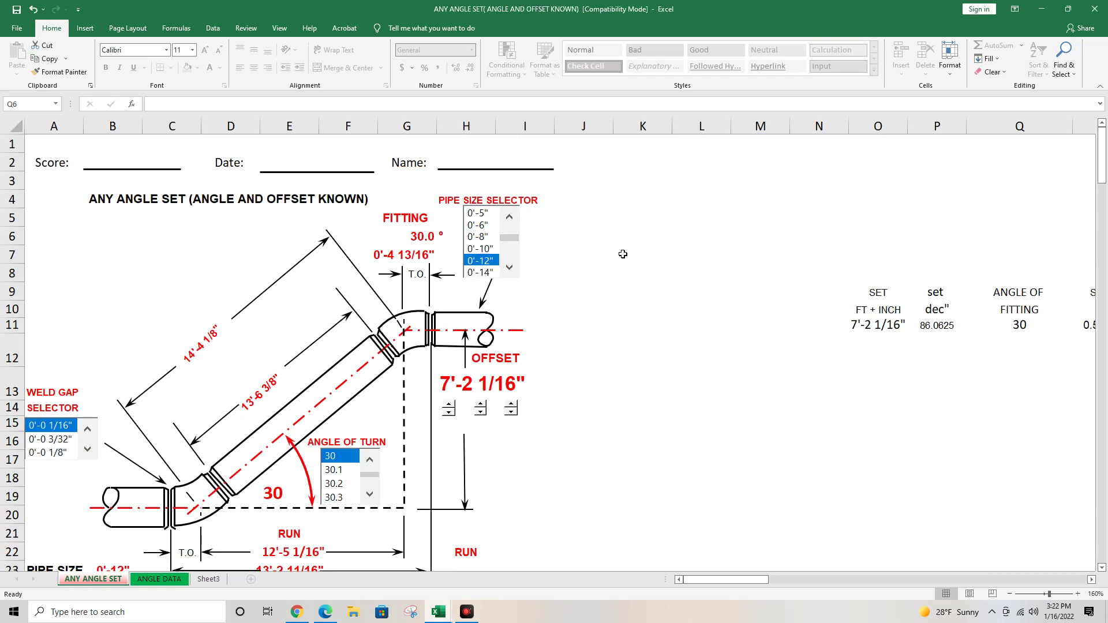
pyautogui.scroll(-2, 623, 254)
pyautogui.scroll(1, 622, 251)
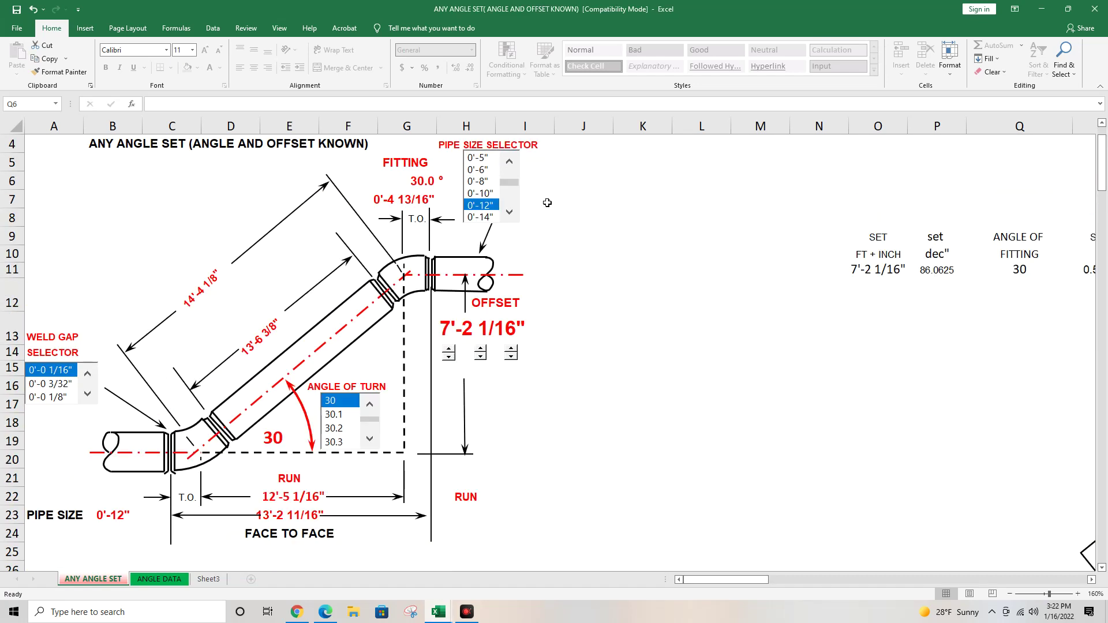
pyautogui.click(493, 194)
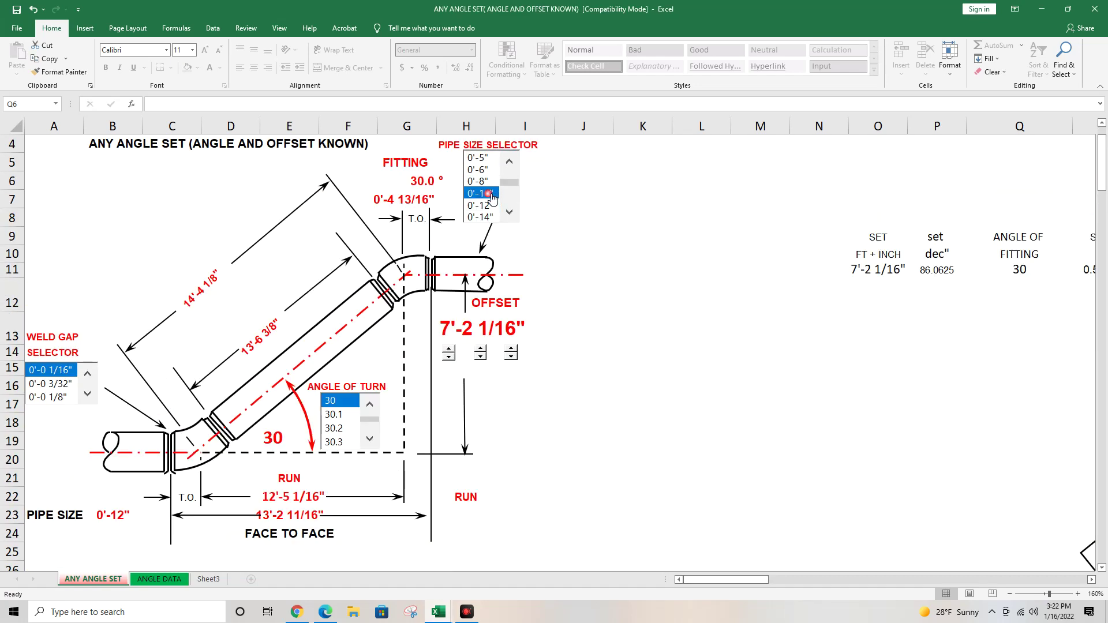
pyautogui.click(484, 350)
pyautogui.click(511, 350)
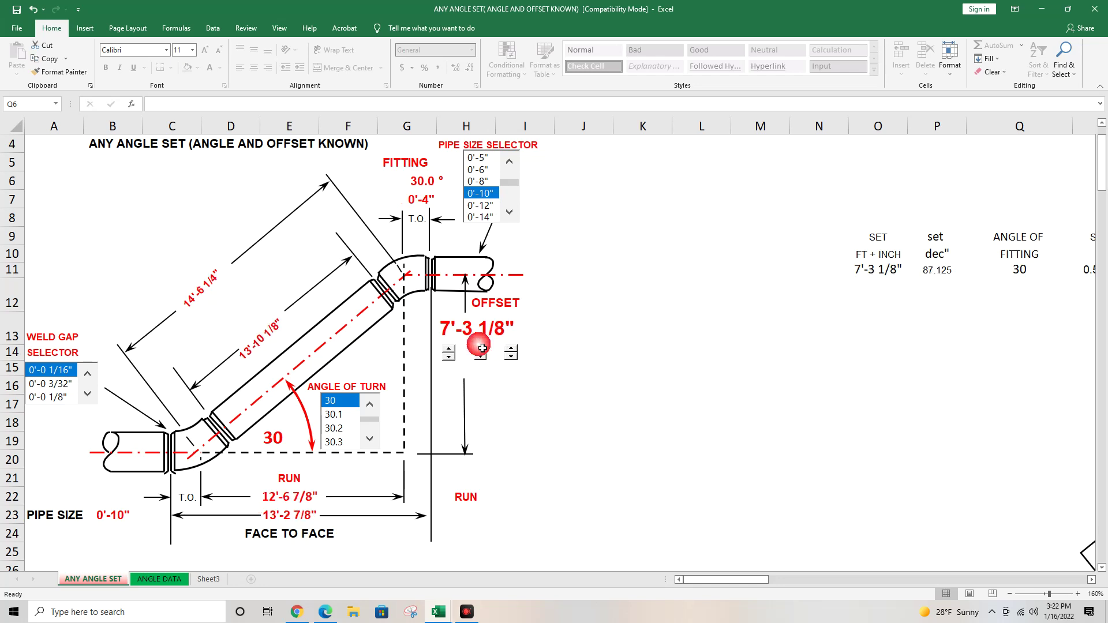
pyautogui.click(450, 349)
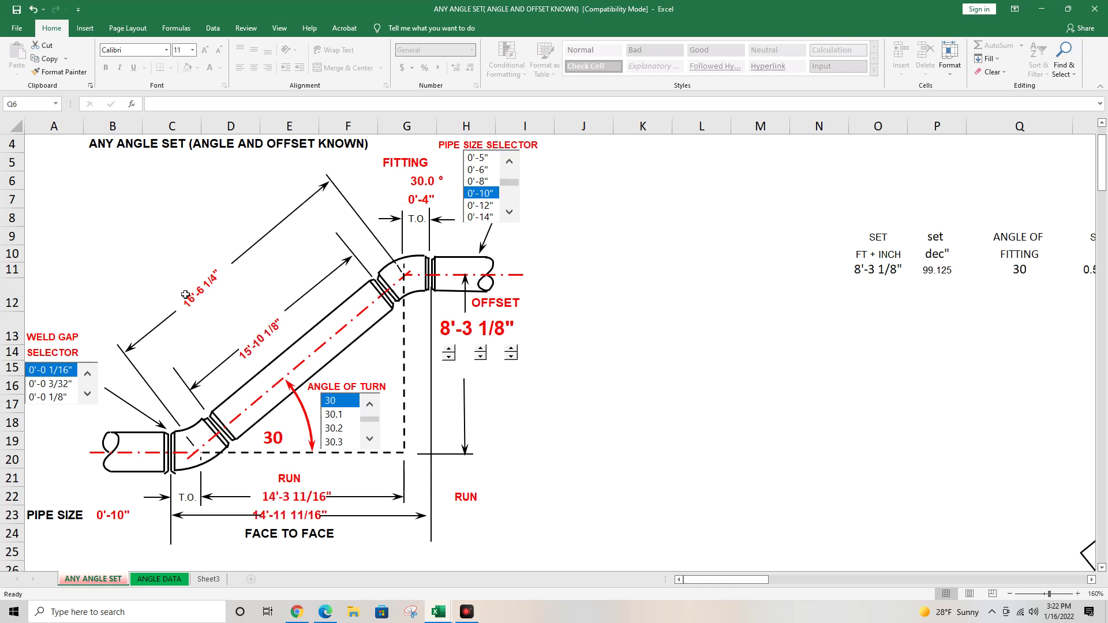
pyautogui.click(69, 384)
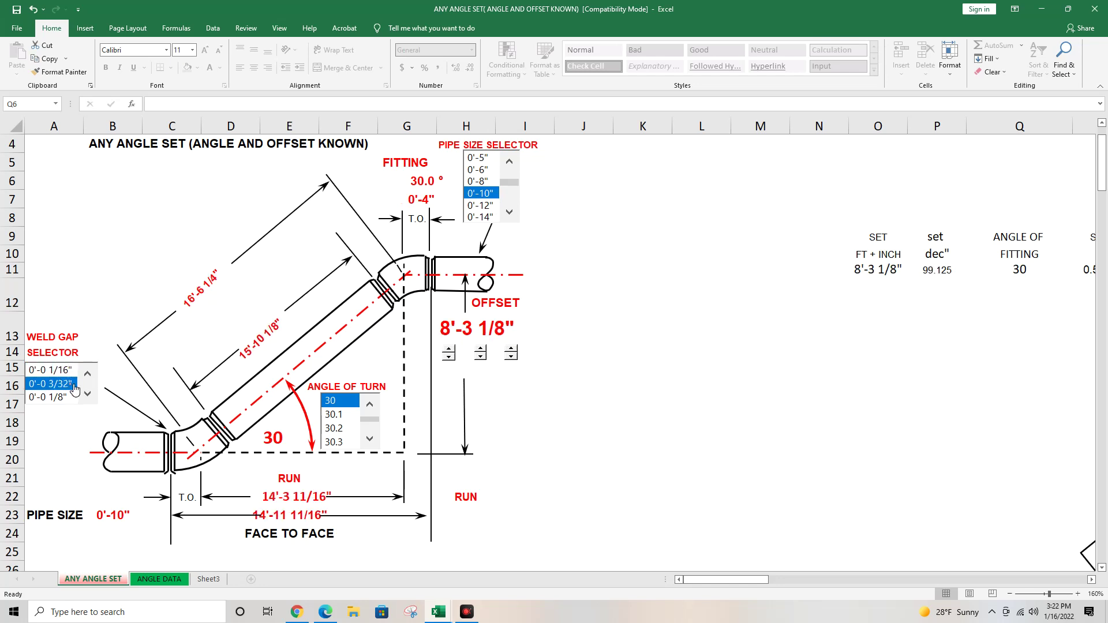
pyautogui.click(336, 416)
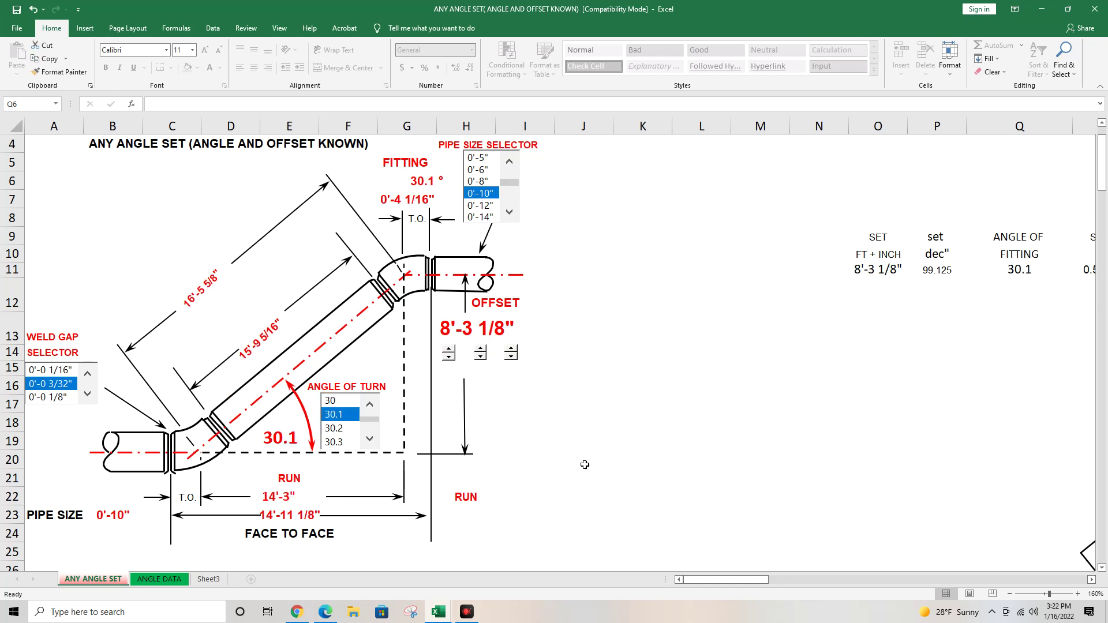
# In the Rolling Offsets Any Angle workbook, set 0'-16" pipe, a 3'-4 7/16" roll and a 44.8 fitting.
pyautogui.moveTo(438, 617)
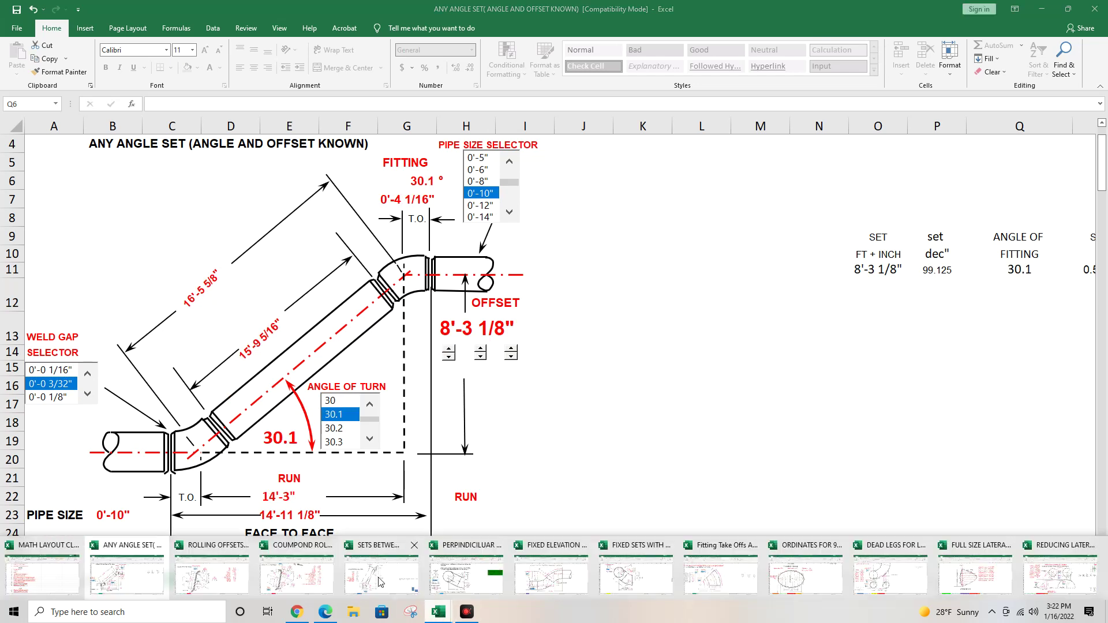
pyautogui.click(197, 588)
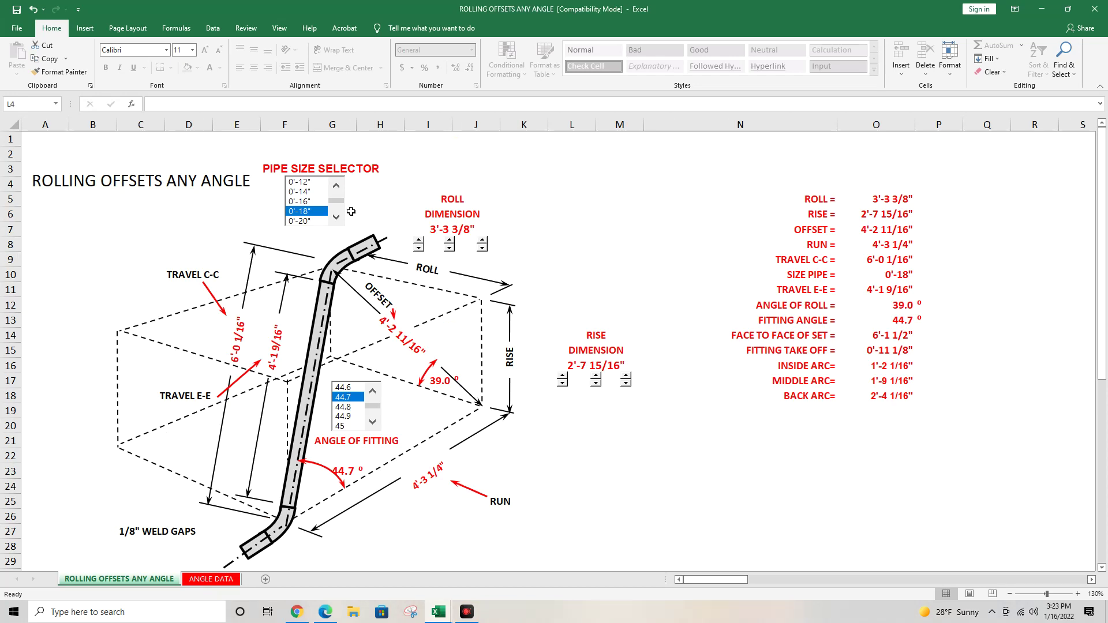
pyautogui.click(311, 202)
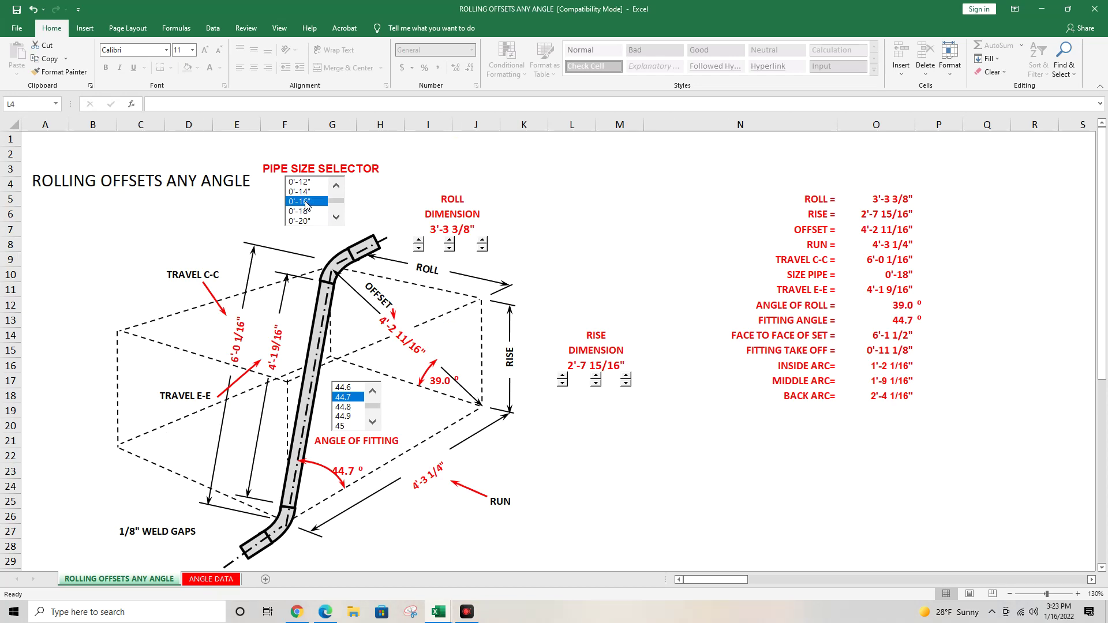
pyautogui.click(450, 243)
pyautogui.click(482, 241)
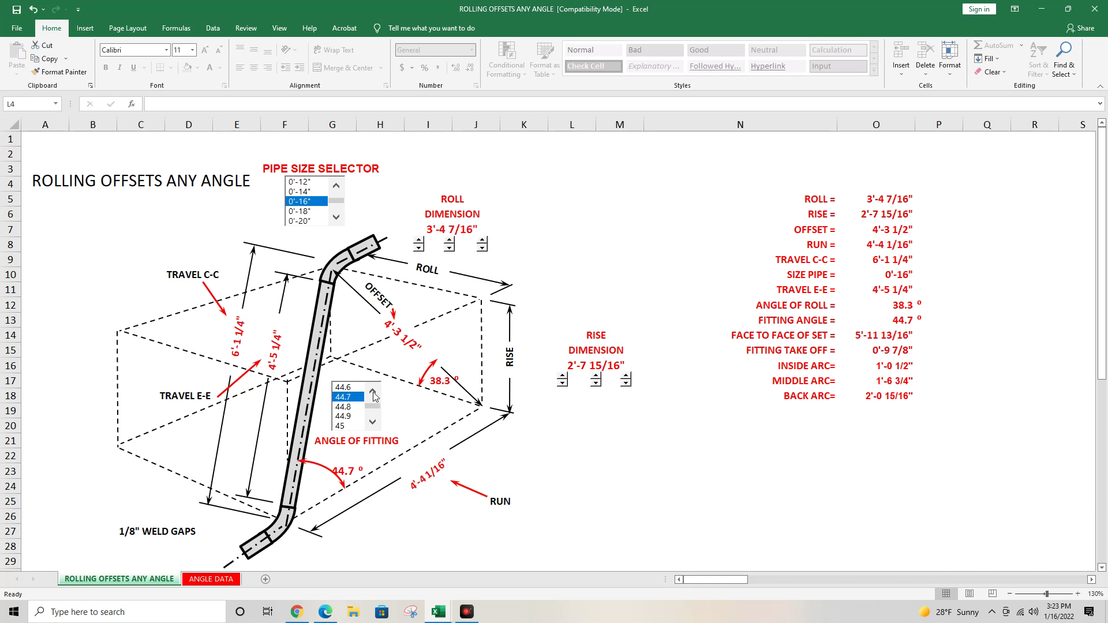
pyautogui.click(343, 407)
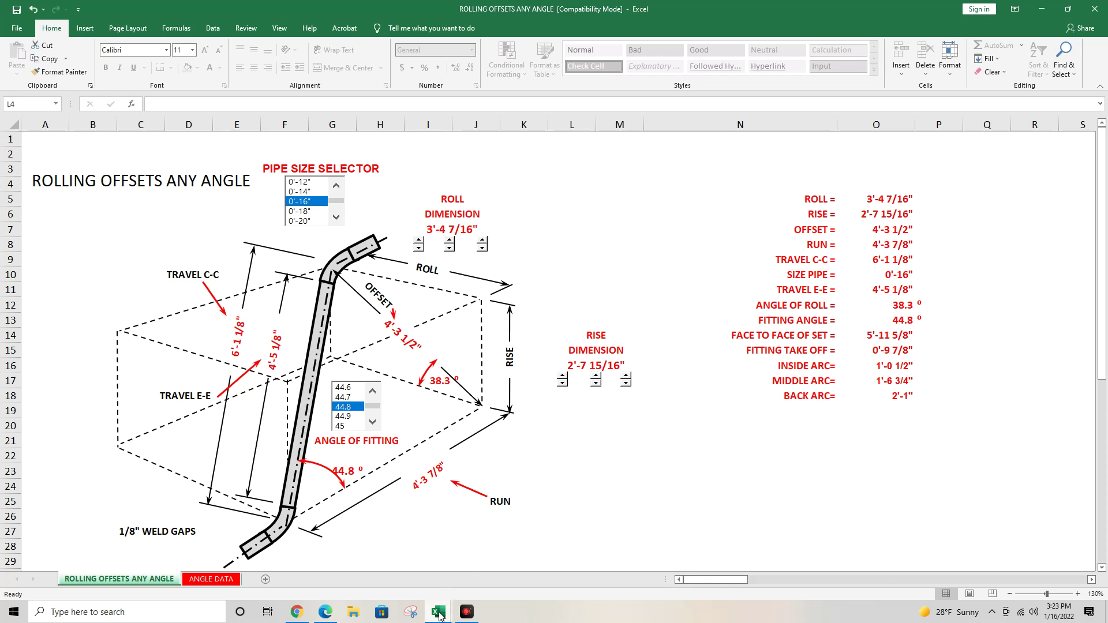
# In the Compound Rolling Offsets workbook, raise the run one inch to 6'-2 11/16".
pyautogui.moveTo(439, 616)
pyautogui.click(290, 577)
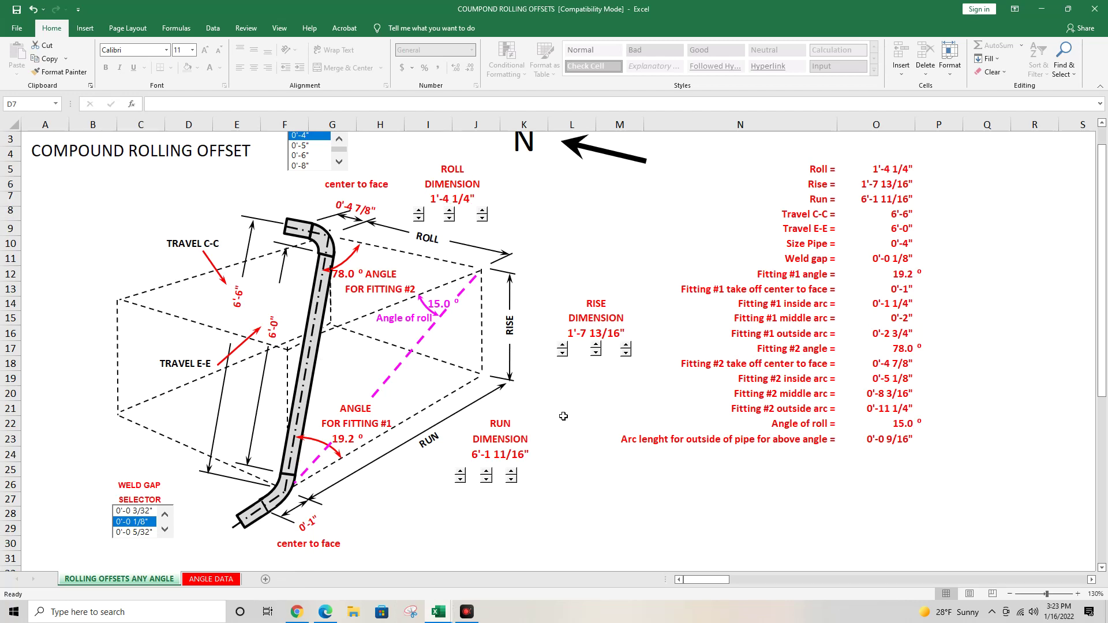
pyautogui.click(487, 474)
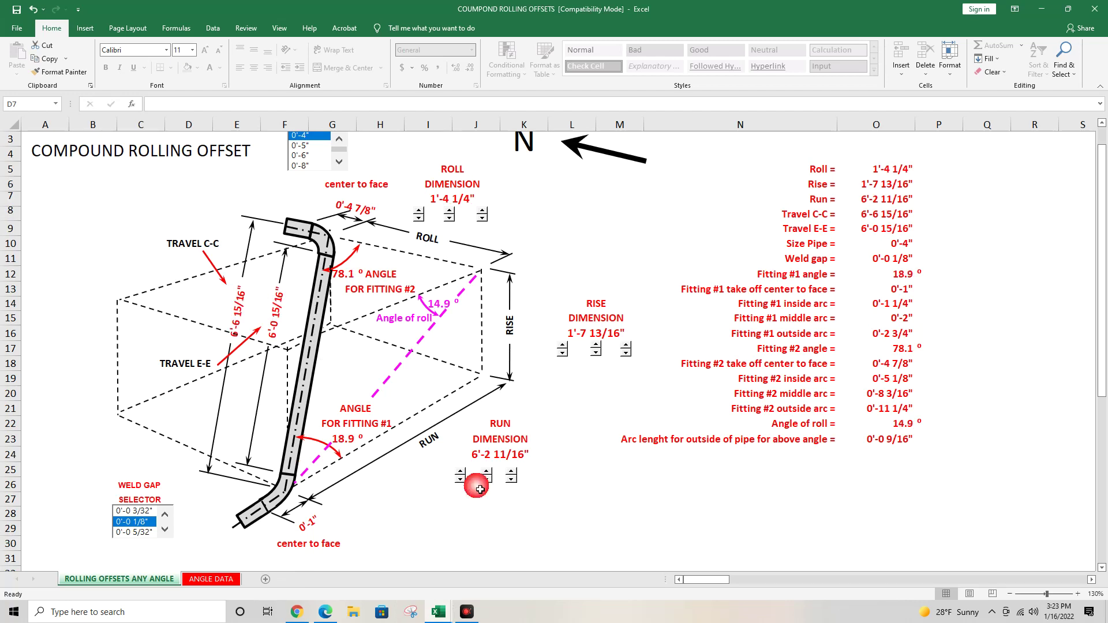
pyautogui.click(431, 618)
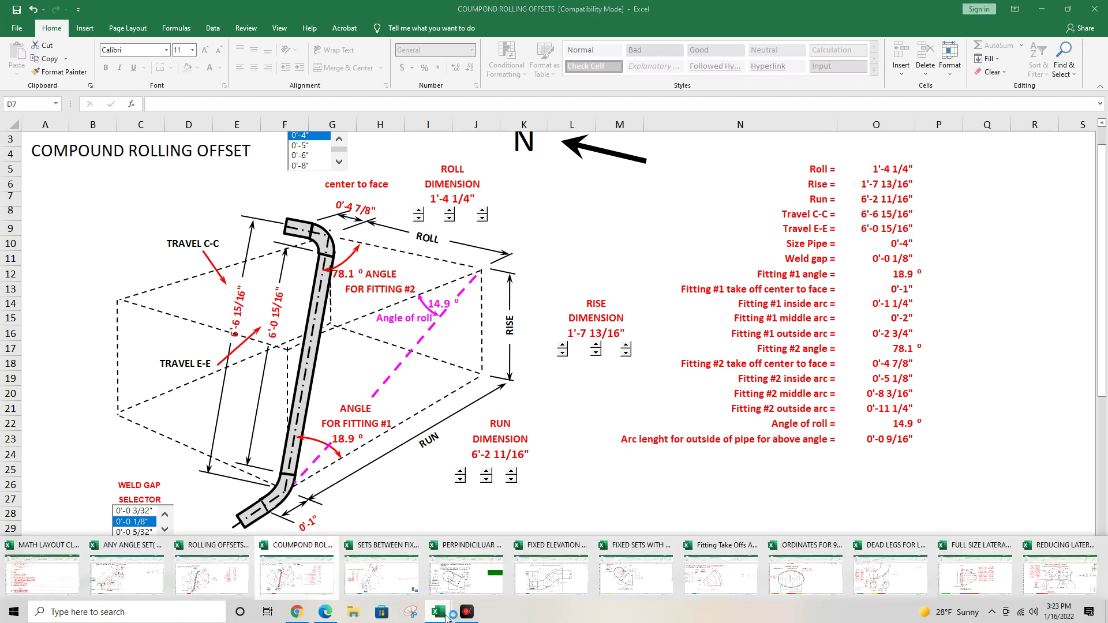
# In Sets Between Fixed Ends, choose a 3/32" weld gap, 0'-3" pipe and a 5'-3 3/16" offset.
pyautogui.click(365, 576)
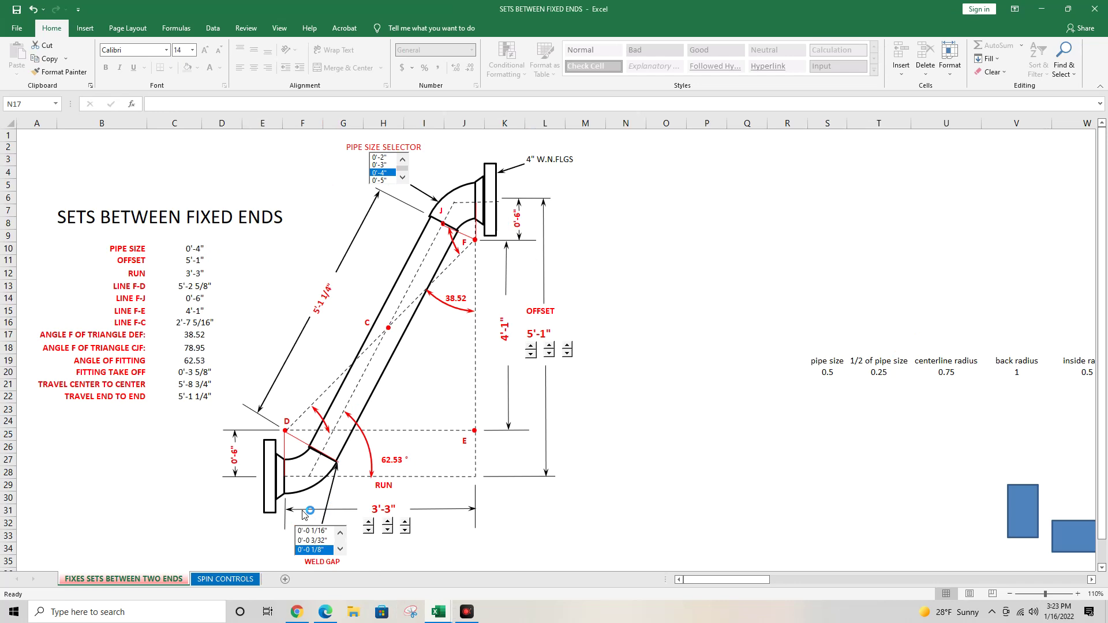
pyautogui.click(314, 540)
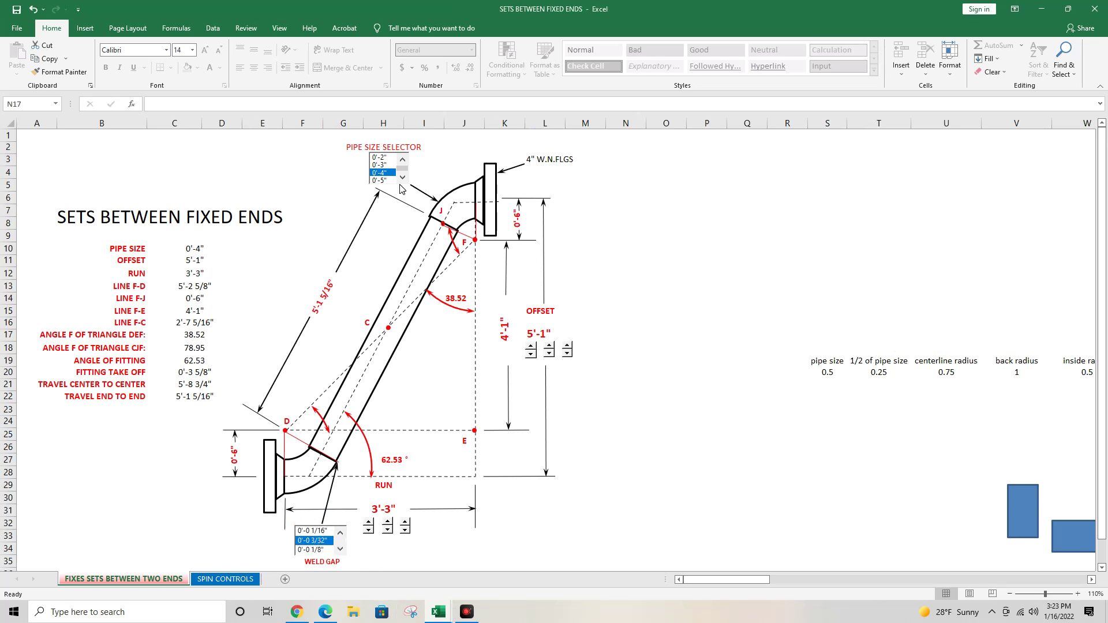
pyautogui.click(383, 165)
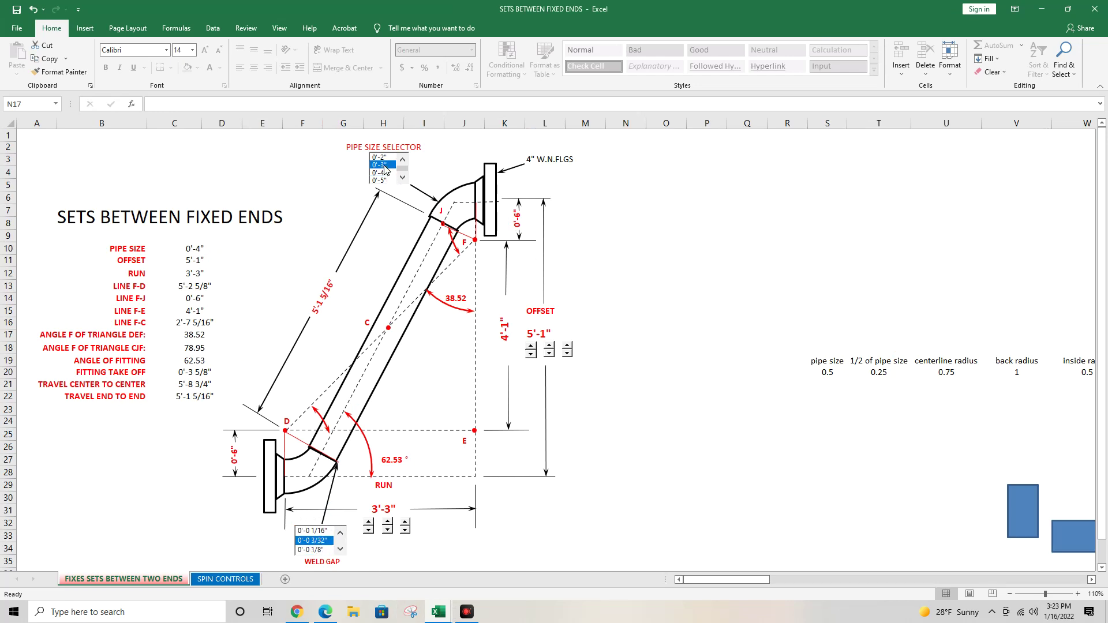
pyautogui.click(549, 346)
pyautogui.click(549, 346)
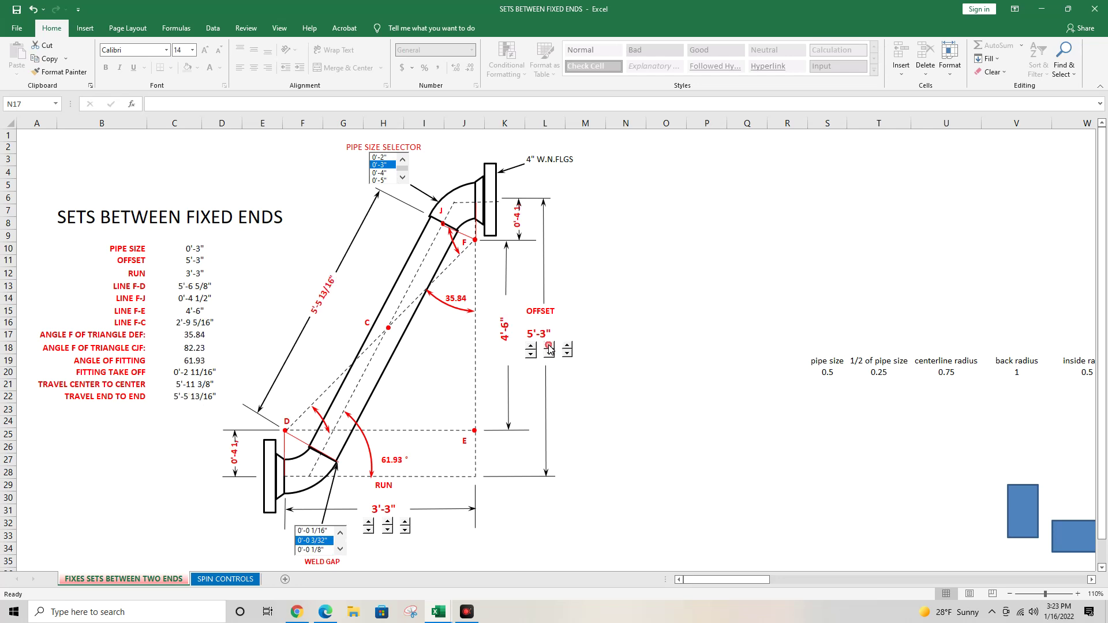
pyautogui.click(569, 346)
pyautogui.click(570, 346)
pyautogui.click(570, 345)
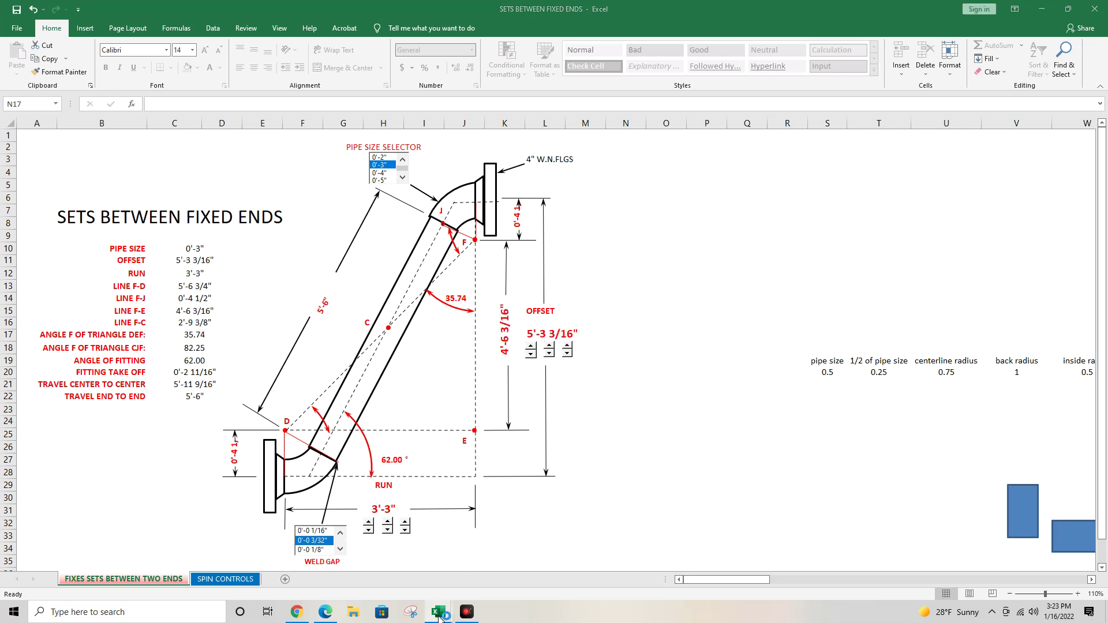
# In Perpendicular Sets Using a 90, set a 0'-4 7/16" set on 0'-14" pipe.
pyautogui.moveTo(451, 609)
pyautogui.click(468, 583)
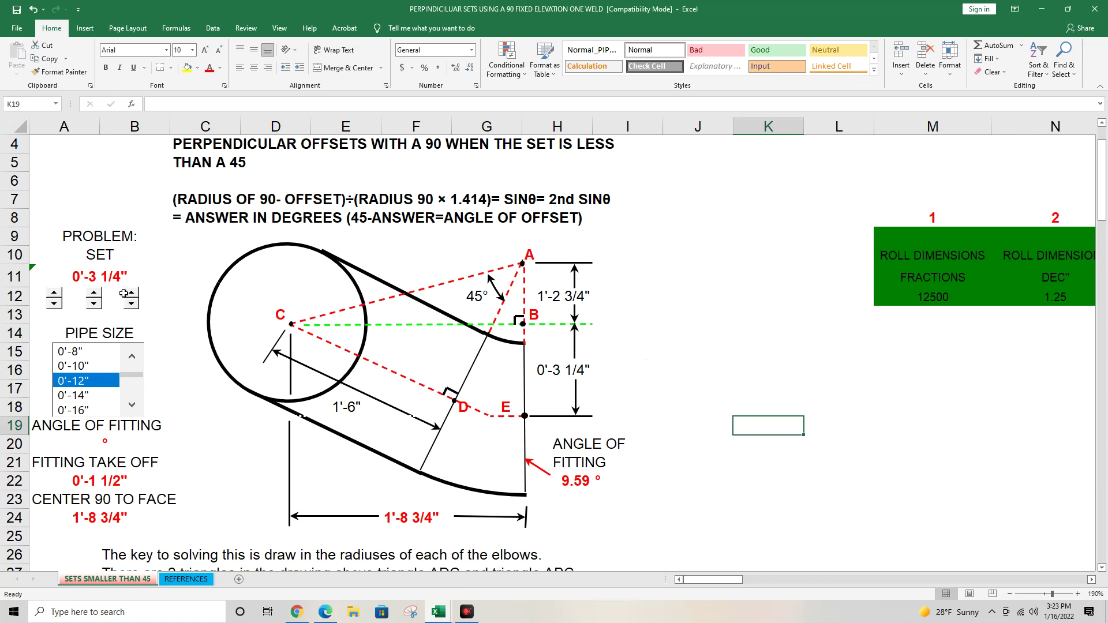
pyautogui.click(94, 293)
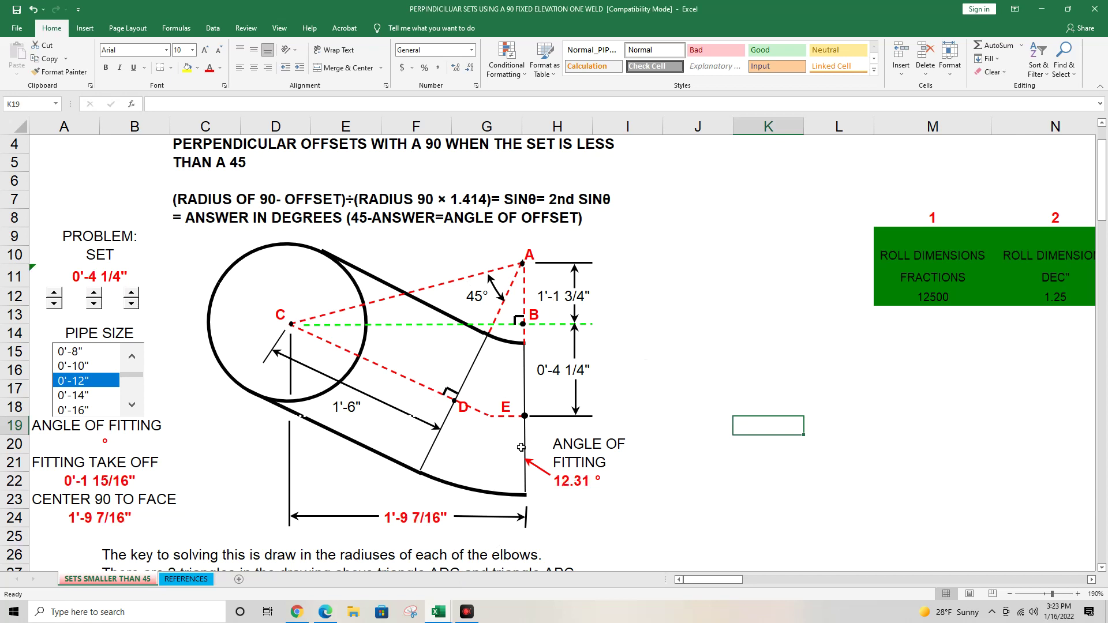
pyautogui.click(132, 292)
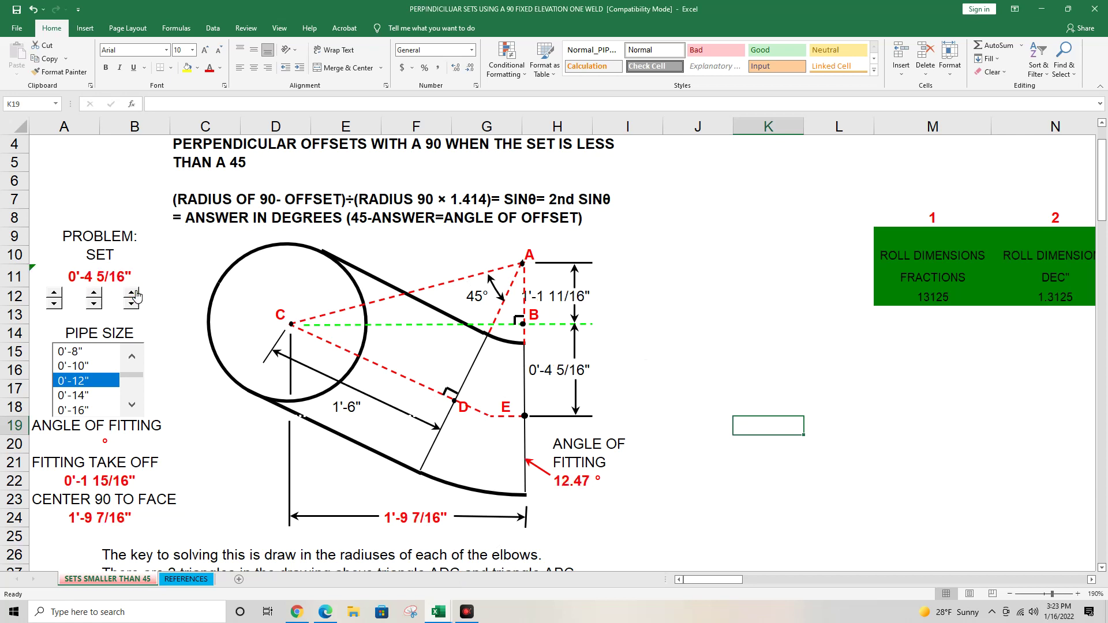
pyautogui.click(131, 292)
pyautogui.click(132, 292)
pyautogui.click(100, 396)
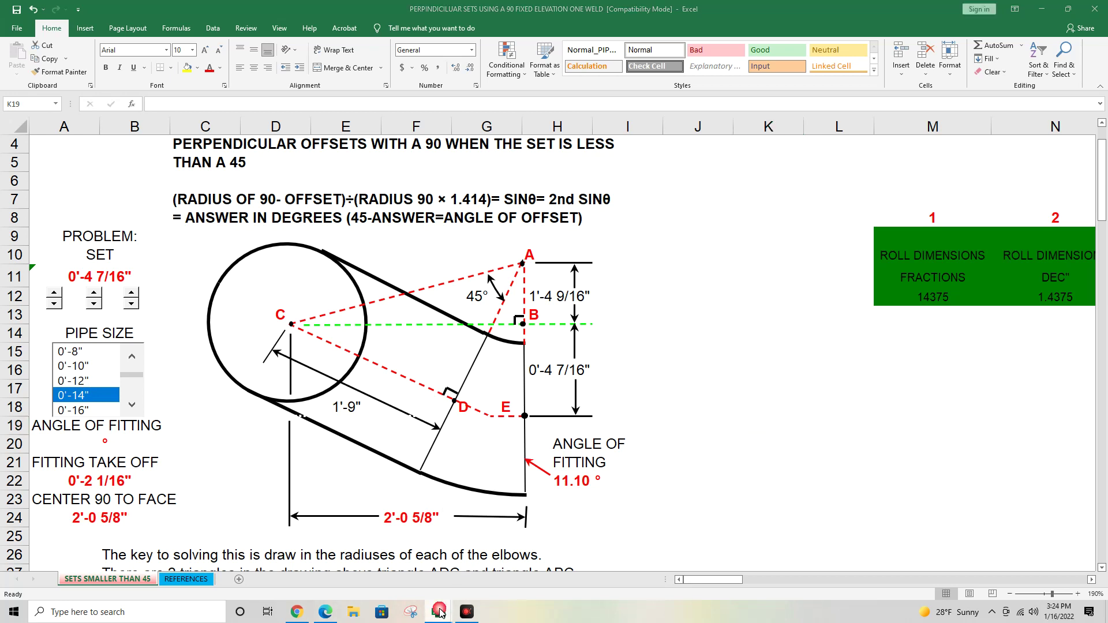
# Bring up the Fixed Elevation Sets workbook and change the elbow type to 3R ELBOWS.
pyautogui.moveTo(440, 613)
pyautogui.click(545, 546)
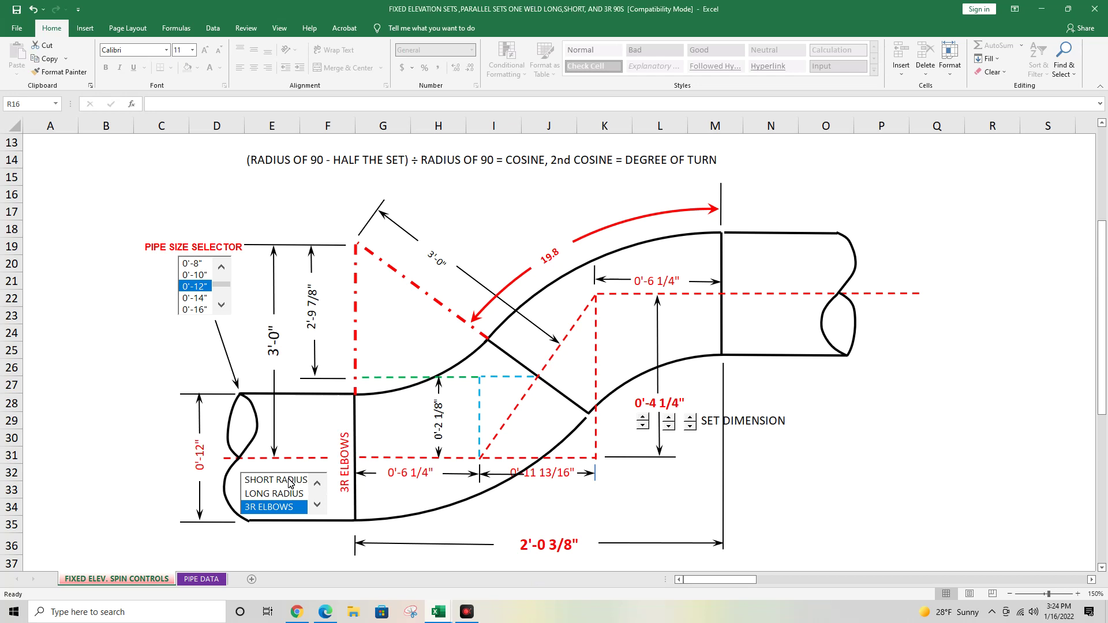
pyautogui.click(289, 481)
pyautogui.click(290, 496)
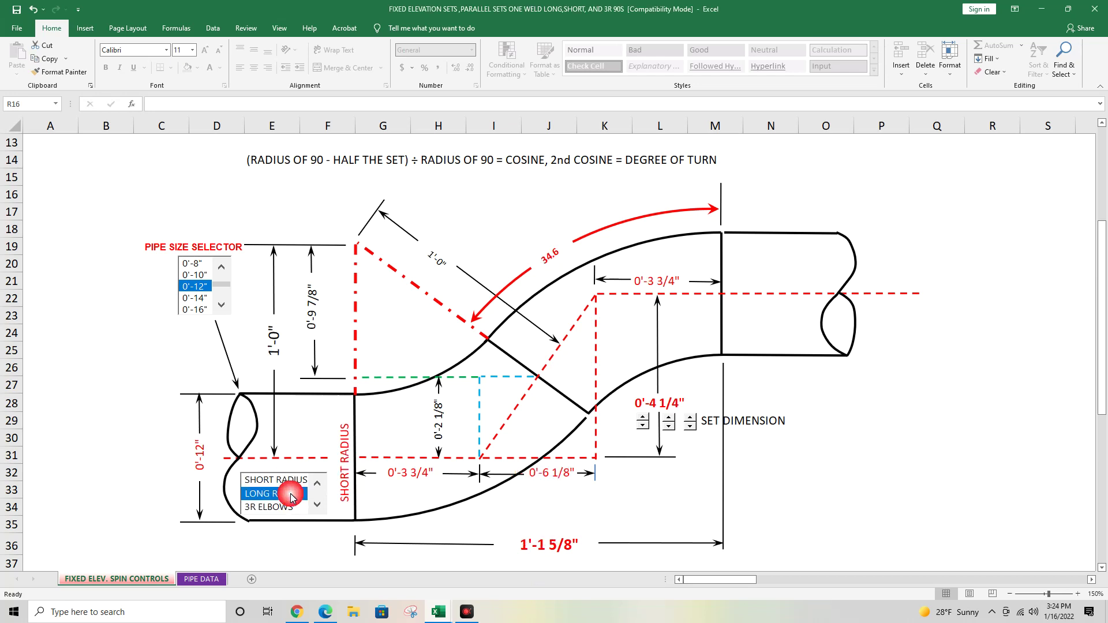
pyautogui.click(287, 509)
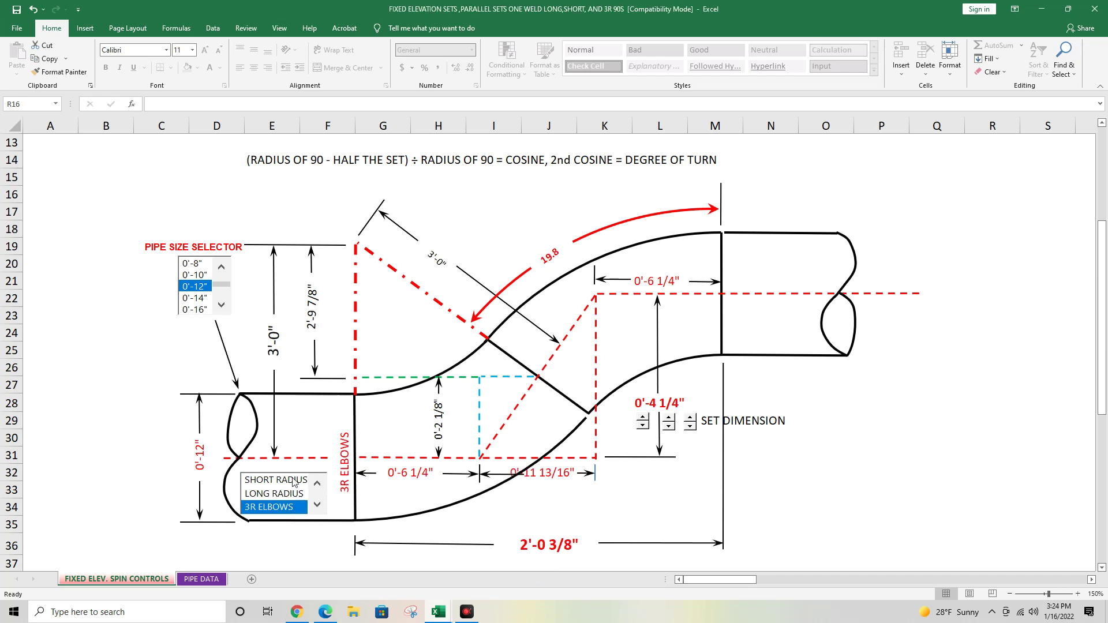
# Choose 0'-16" pipe and raise the set to 3'-4 1/4", giving a 54.5 turn.
pyautogui.click(198, 311)
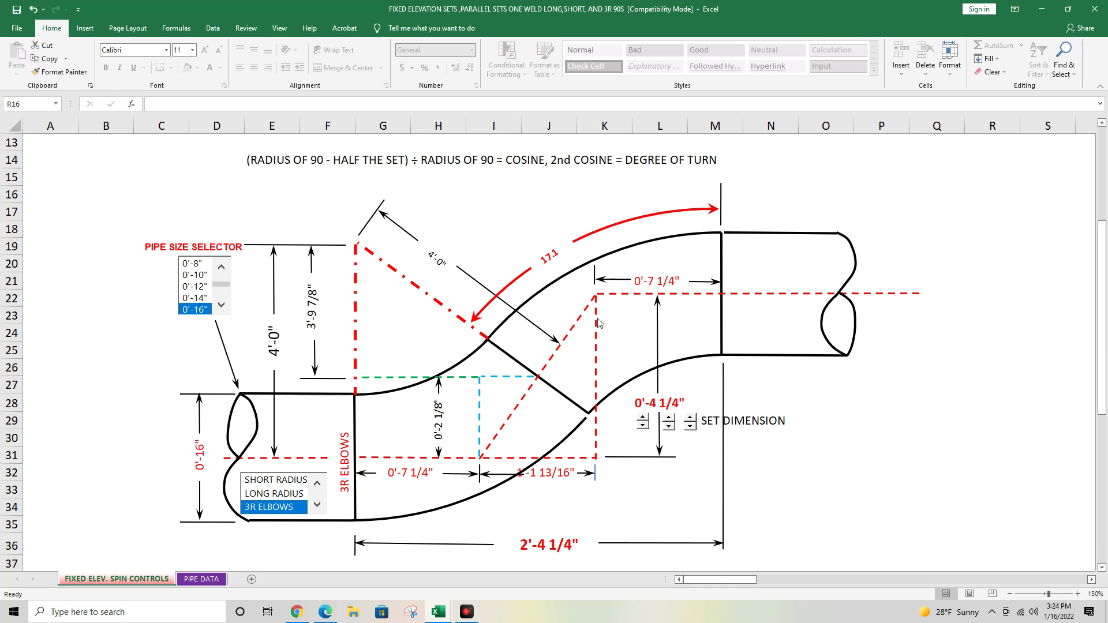
pyautogui.click(643, 418)
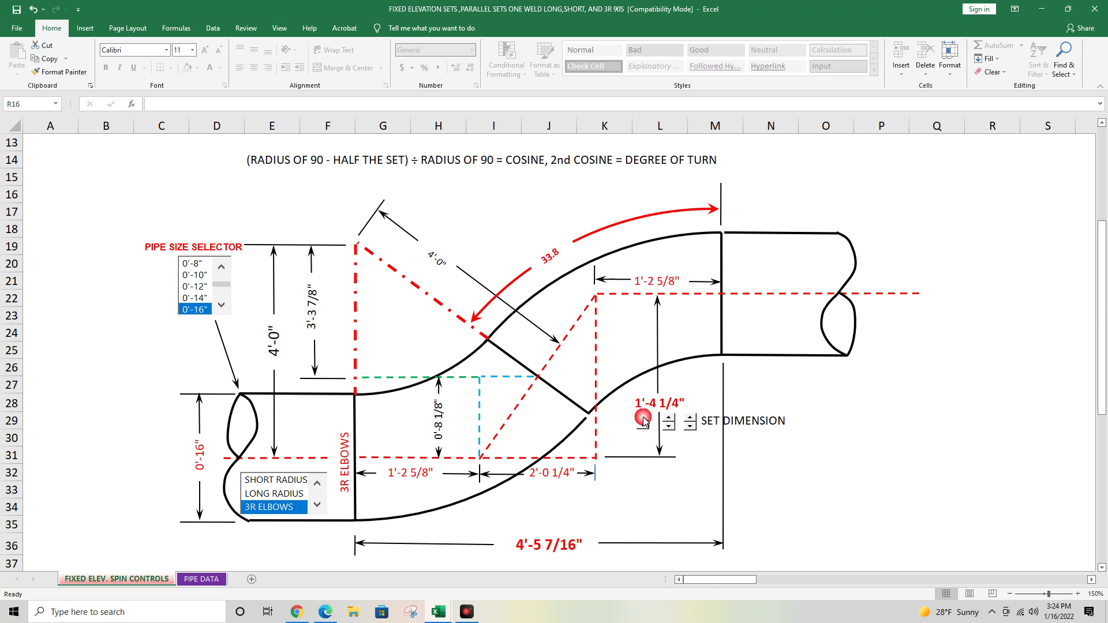
pyautogui.click(643, 419)
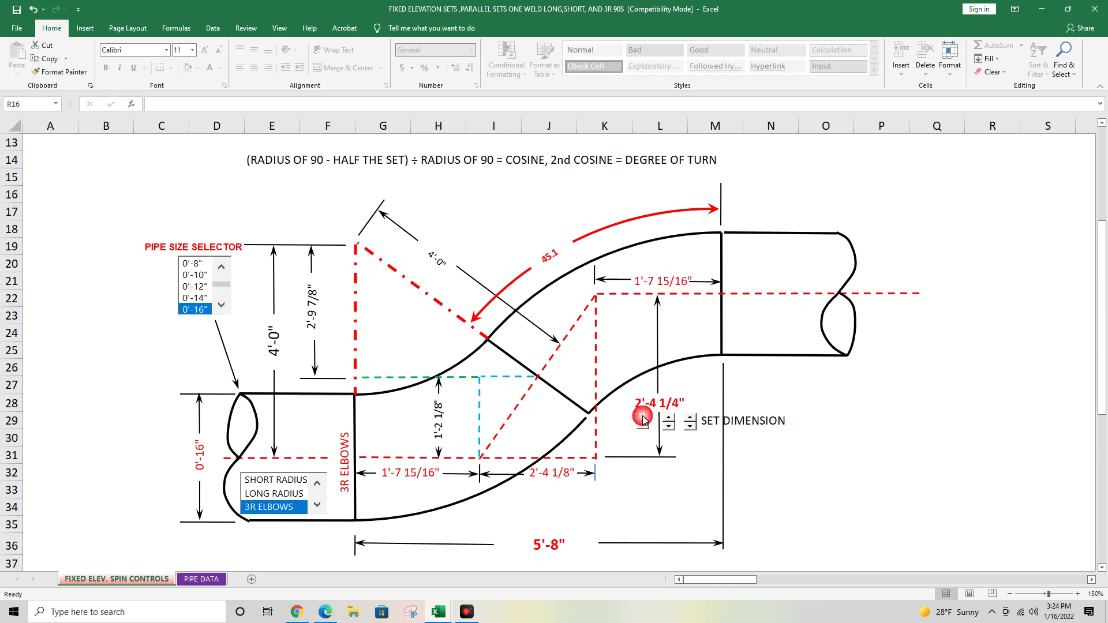
pyautogui.click(644, 418)
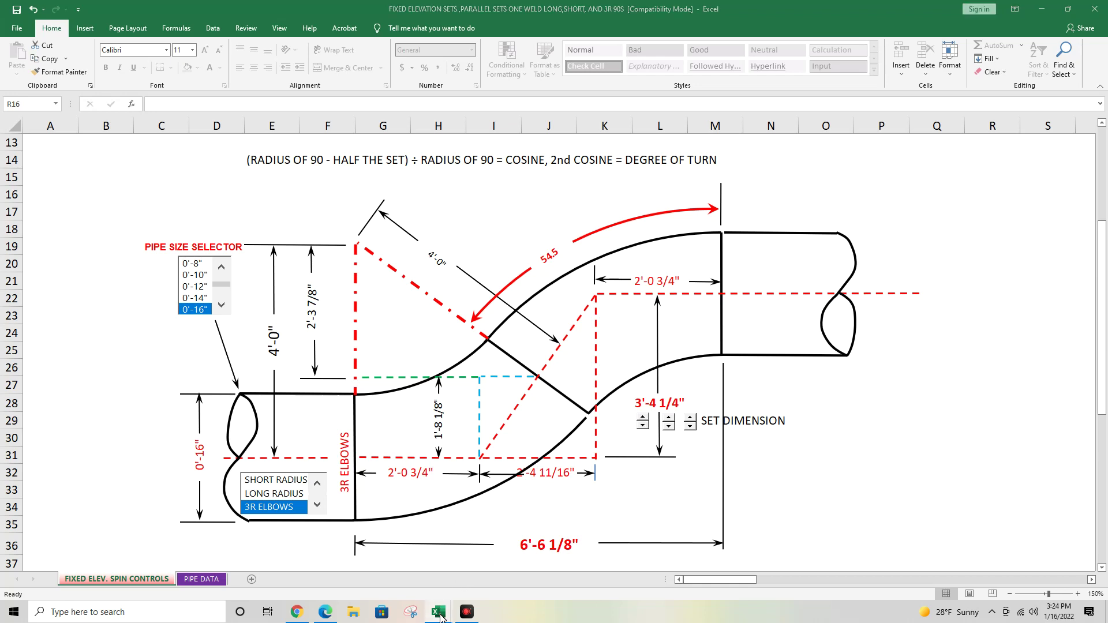
# In the Fitting Take Offs workbook, choose 3R ELBOWS, a 28 angle of turn and 0'-5" pipe.
pyautogui.moveTo(440, 614)
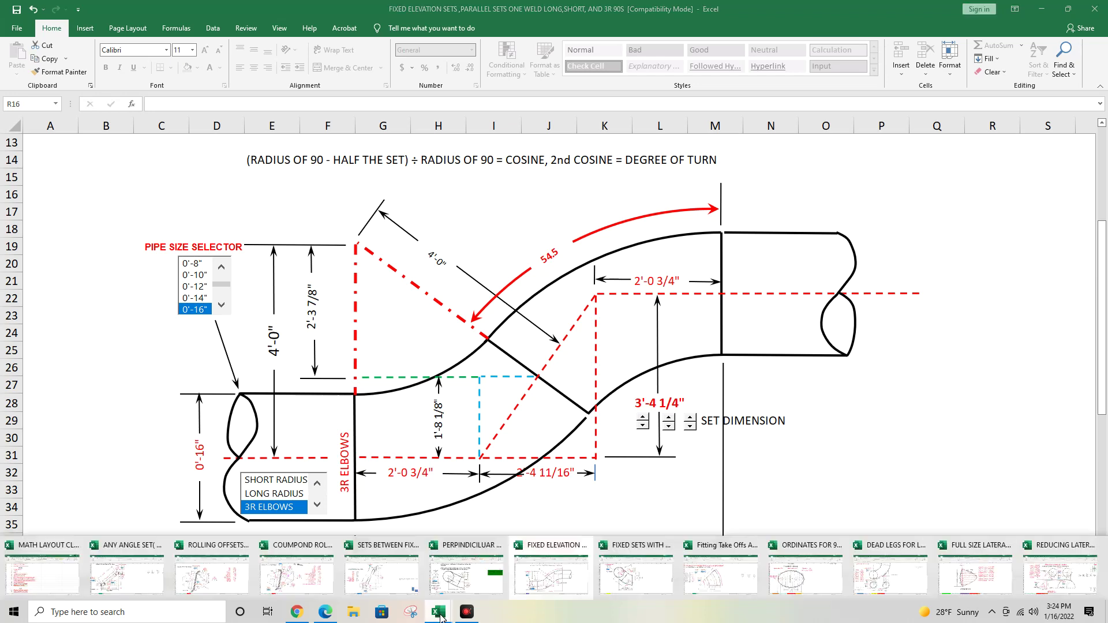
pyautogui.click(751, 583)
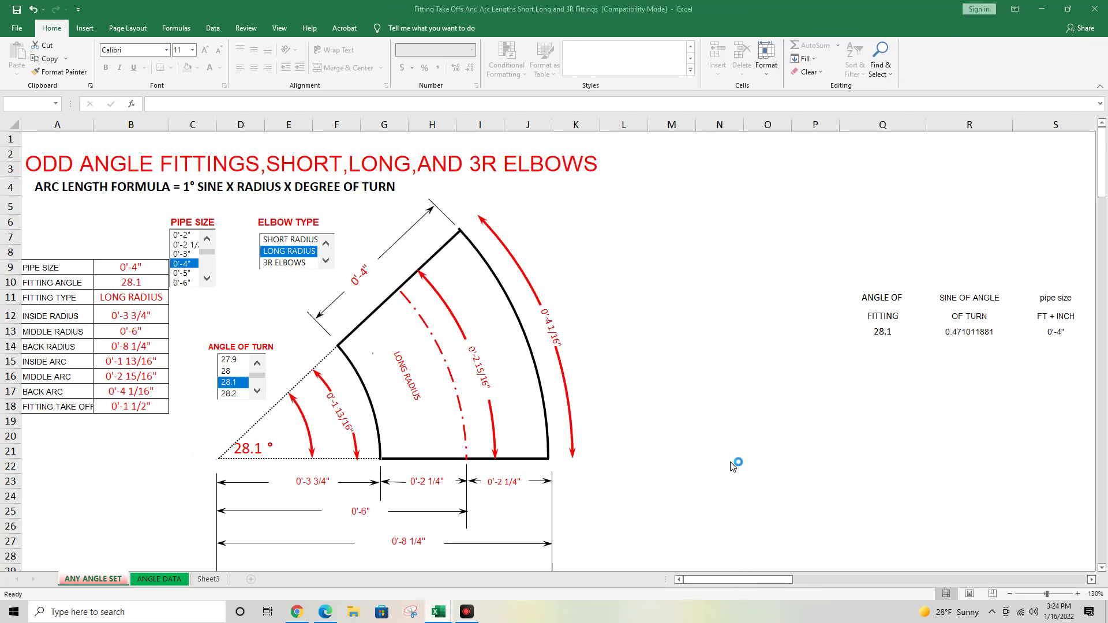
pyautogui.click(304, 244)
pyautogui.click(306, 252)
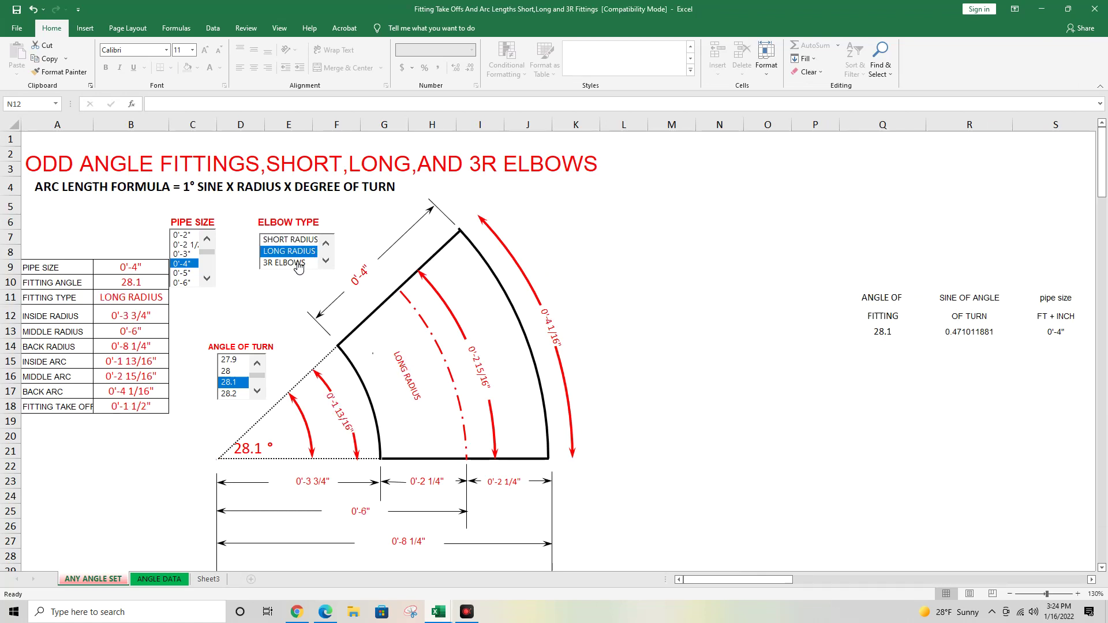
pyautogui.click(286, 263)
pyautogui.click(242, 371)
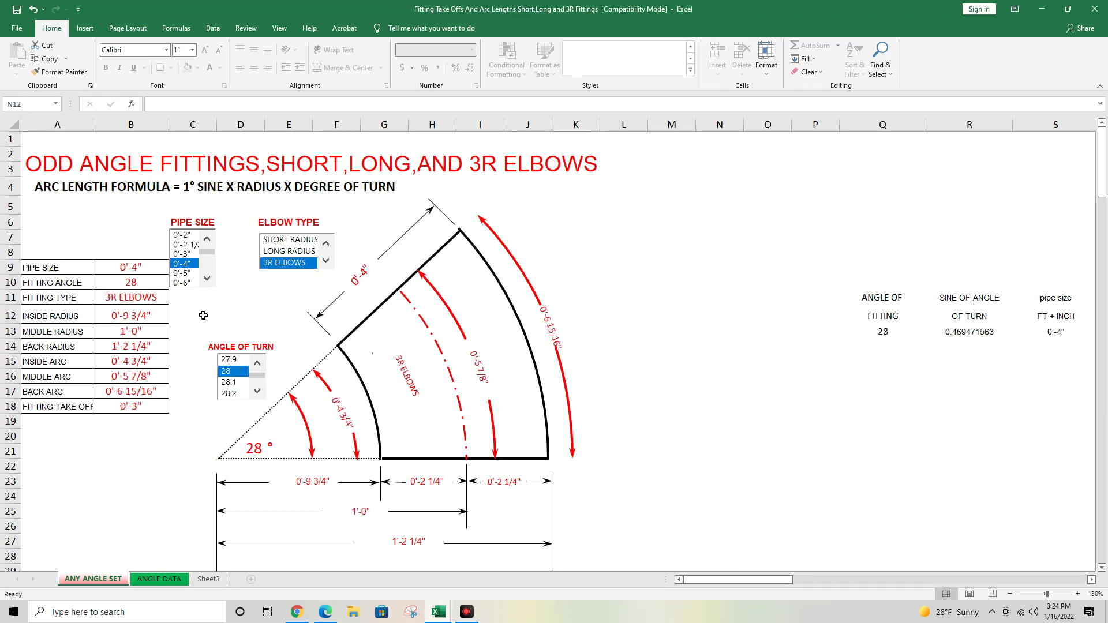
pyautogui.click(188, 274)
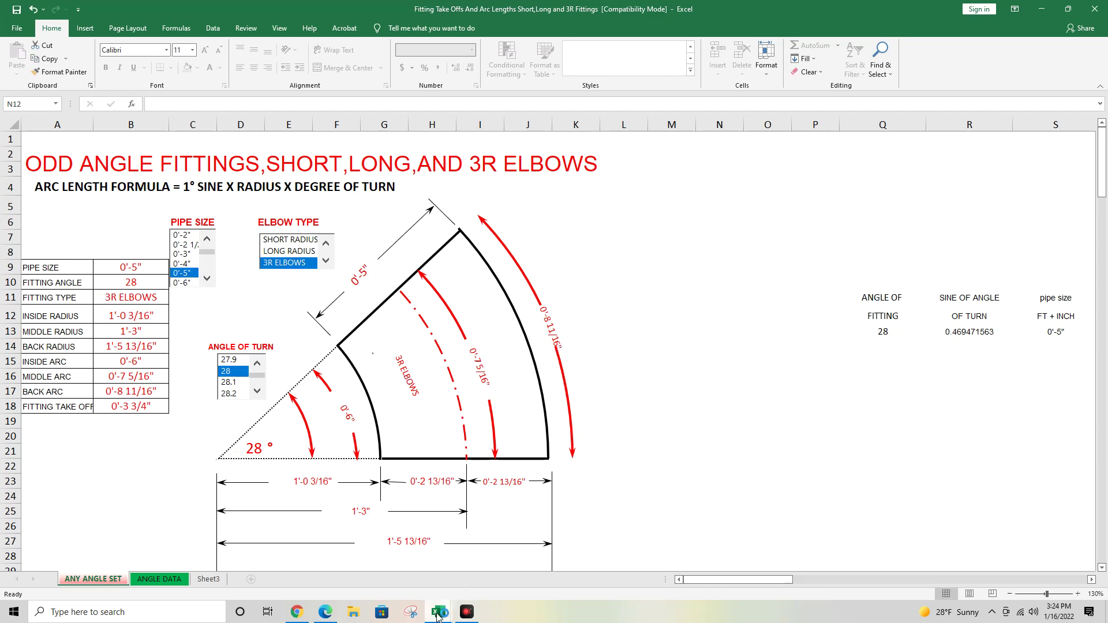
pyautogui.moveTo(439, 611)
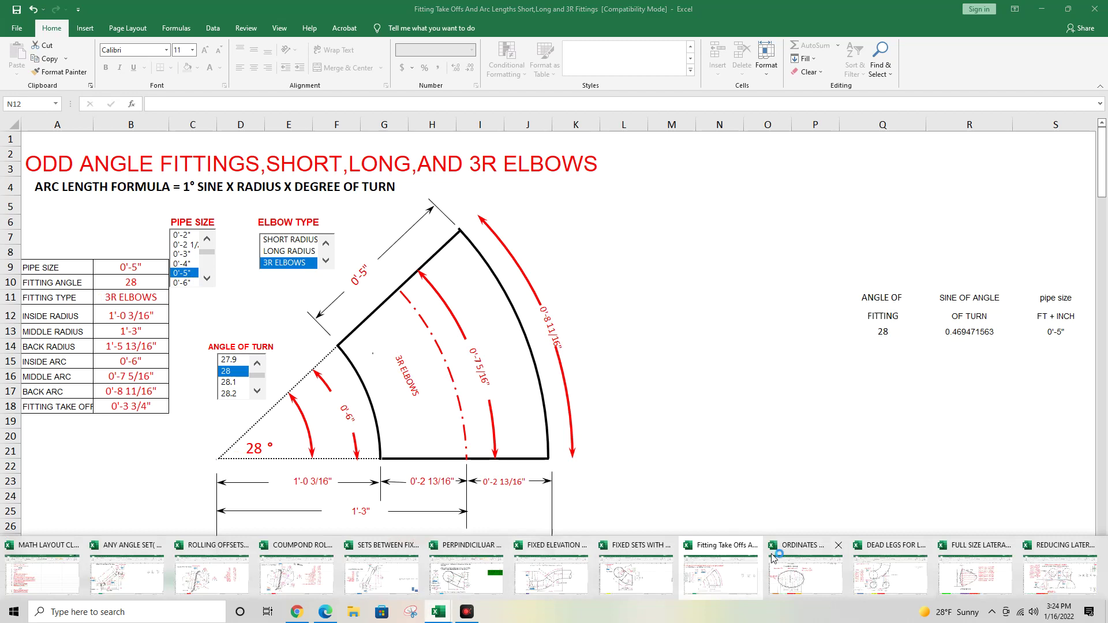
pyautogui.click(793, 580)
# Step through the pipe schedules and settle on Sch 10.
pyautogui.scroll(-3, 759, 401)
pyautogui.scroll(10, 759, 401)
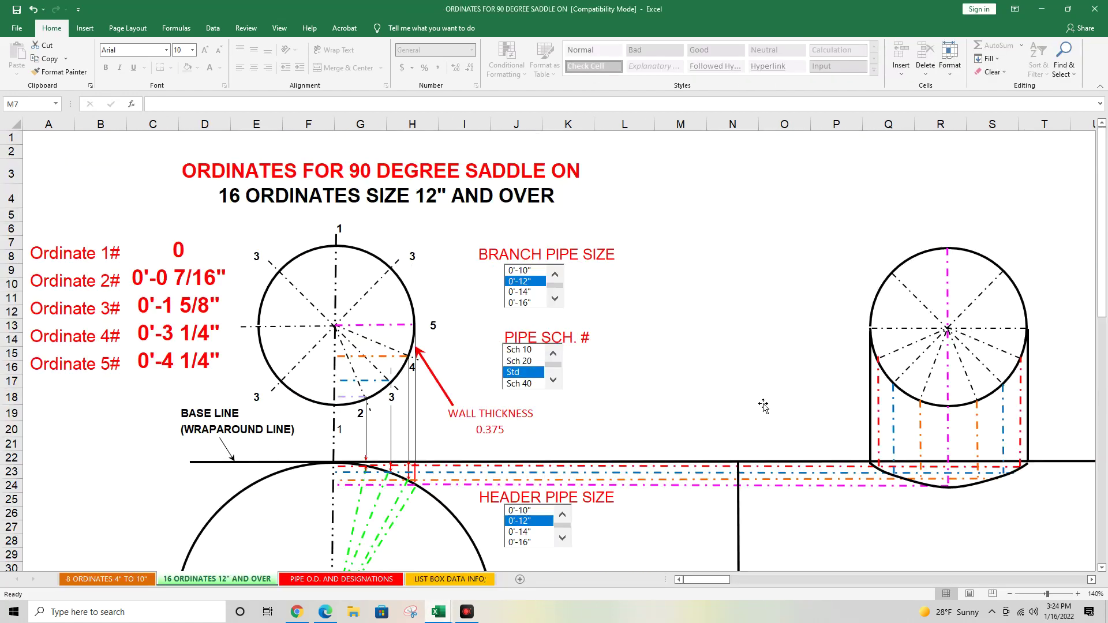
pyautogui.scroll(-1, 727, 320)
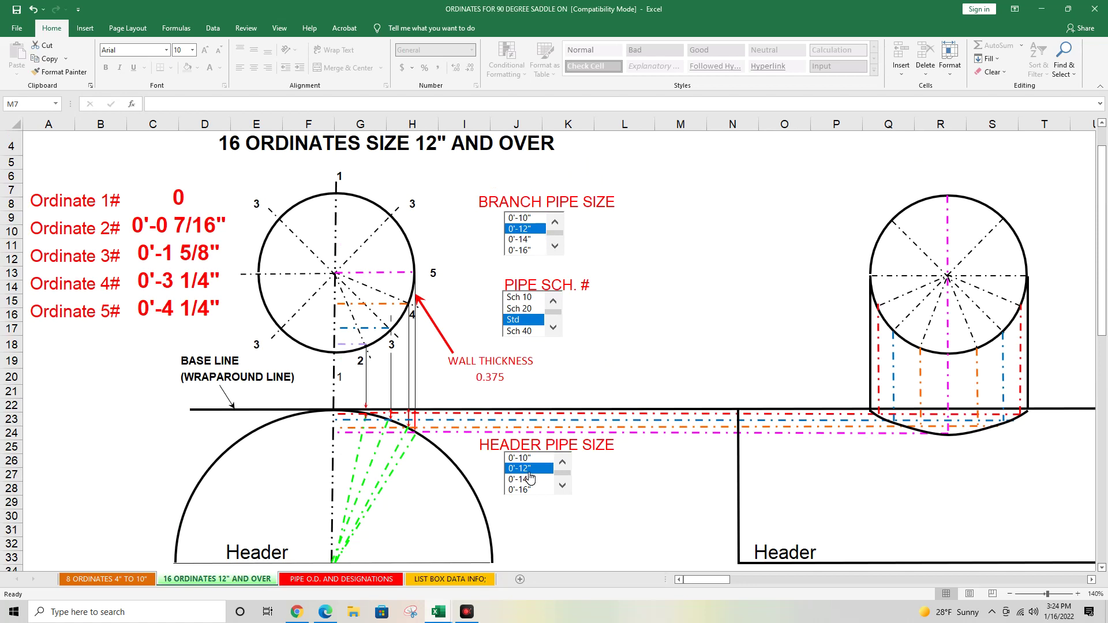
pyautogui.click(527, 332)
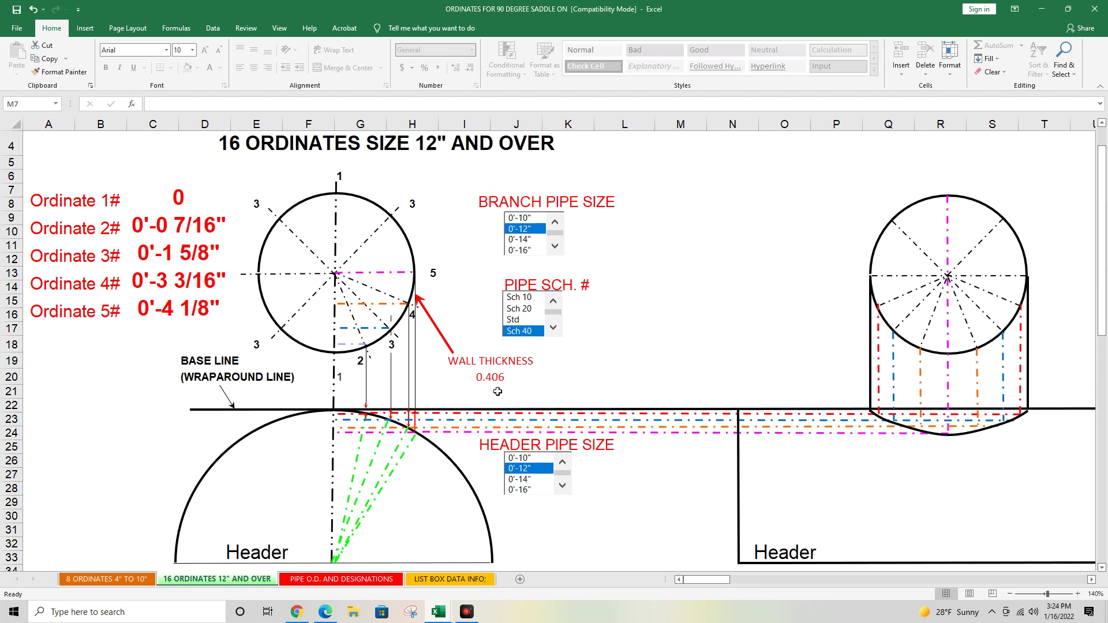
pyautogui.click(528, 320)
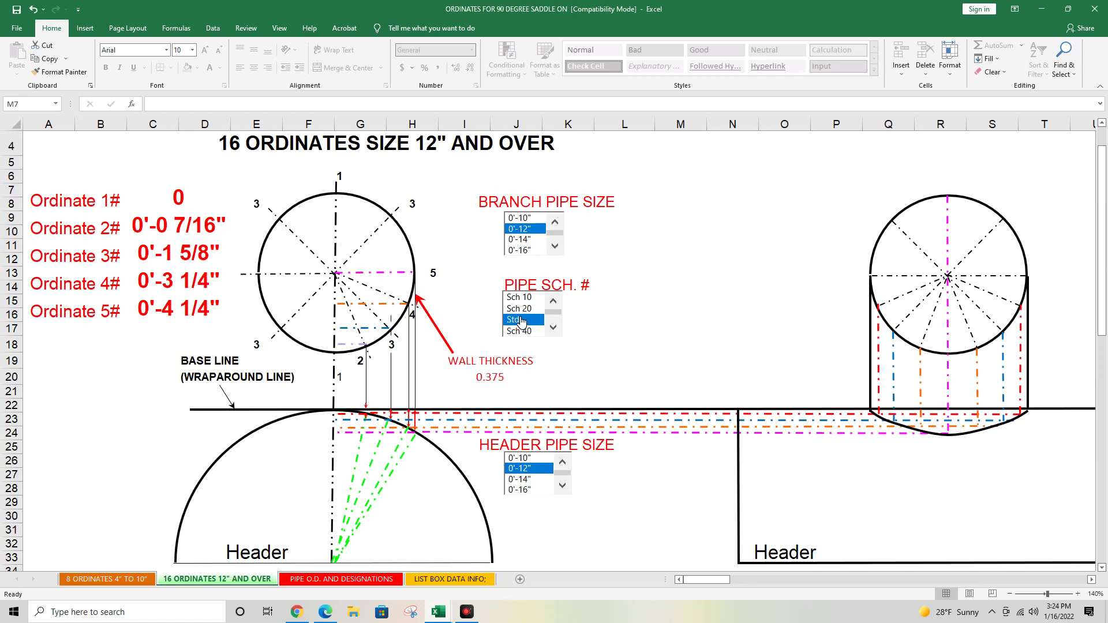
pyautogui.click(532, 309)
pyautogui.click(528, 297)
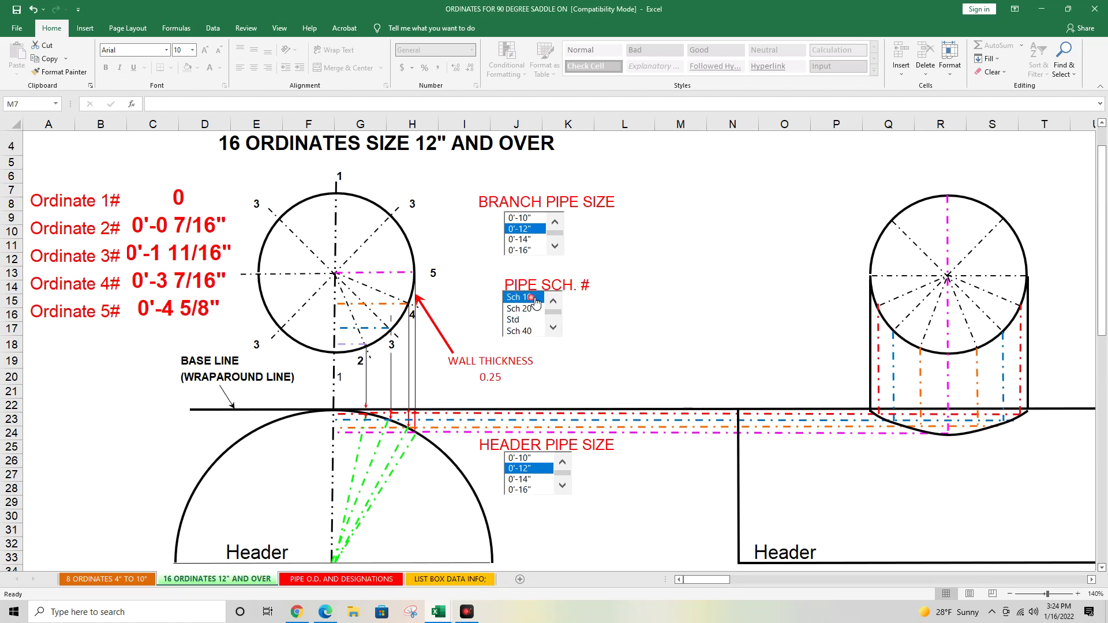
# Set the header to 0'-16" and scroll down to the saddle opening template.
pyautogui.click(527, 490)
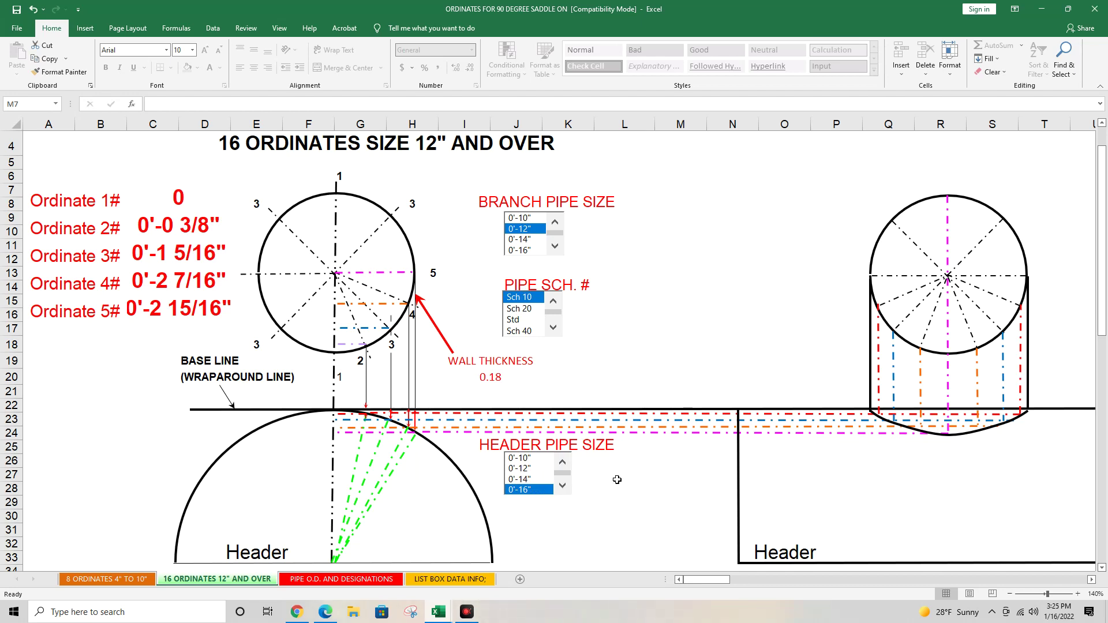
pyautogui.scroll(-7, 616, 479)
pyautogui.scroll(-4, 724, 431)
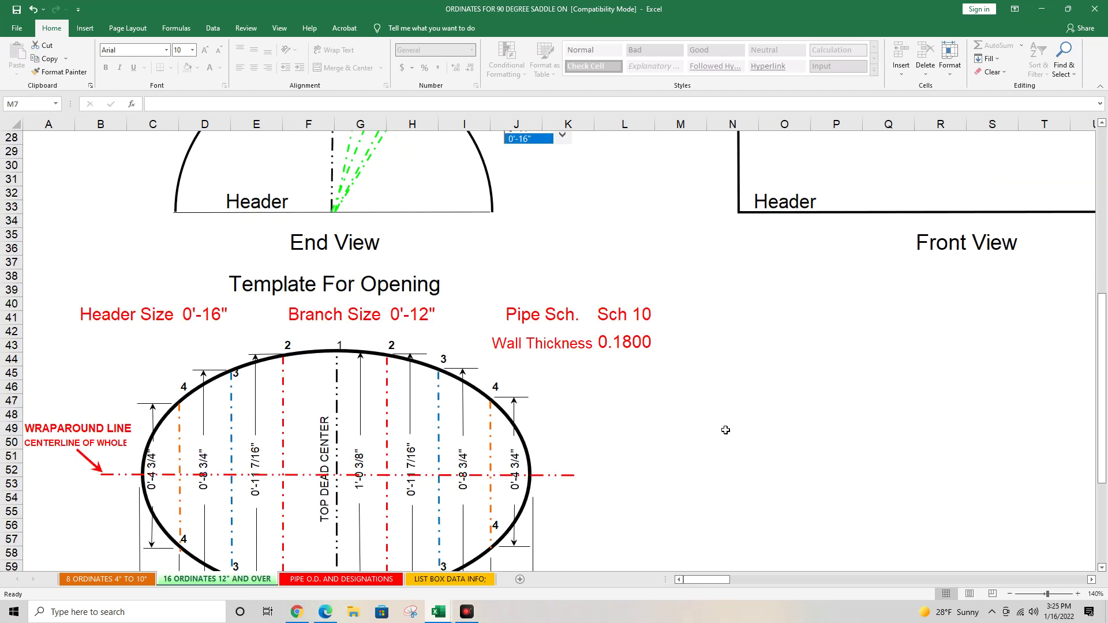
pyautogui.scroll(-1, 726, 430)
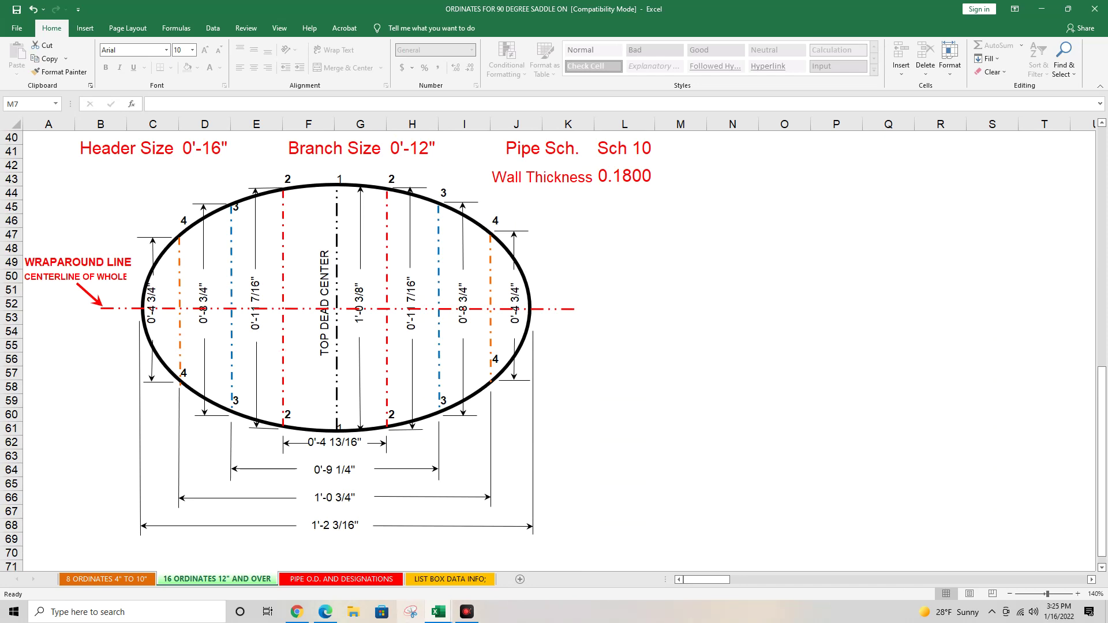
# Bring up the long-radius Dead Legs workbook, keeping Std 40 as the pipe schedule.
pyautogui.moveTo(439, 612)
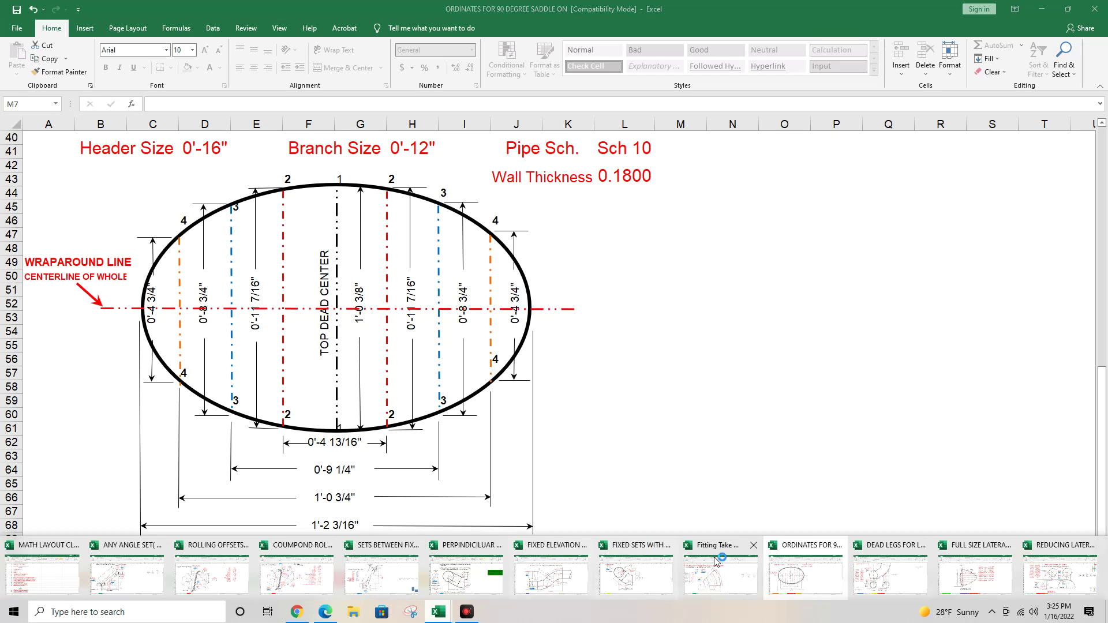
pyautogui.click(904, 589)
pyautogui.scroll(3, 843, 345)
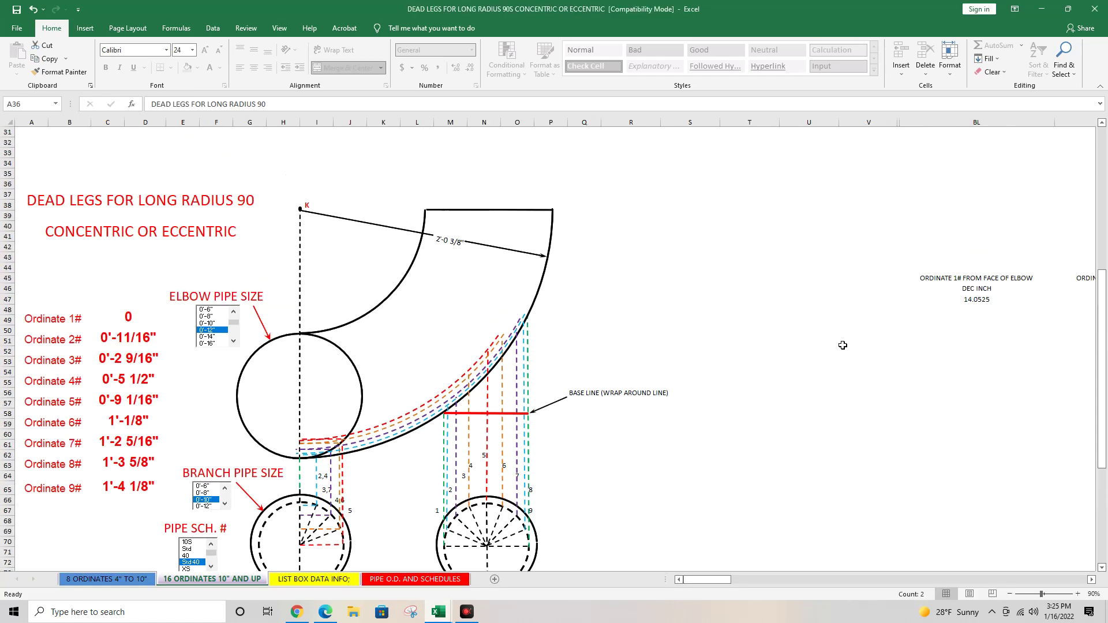
pyautogui.scroll(-2, 843, 346)
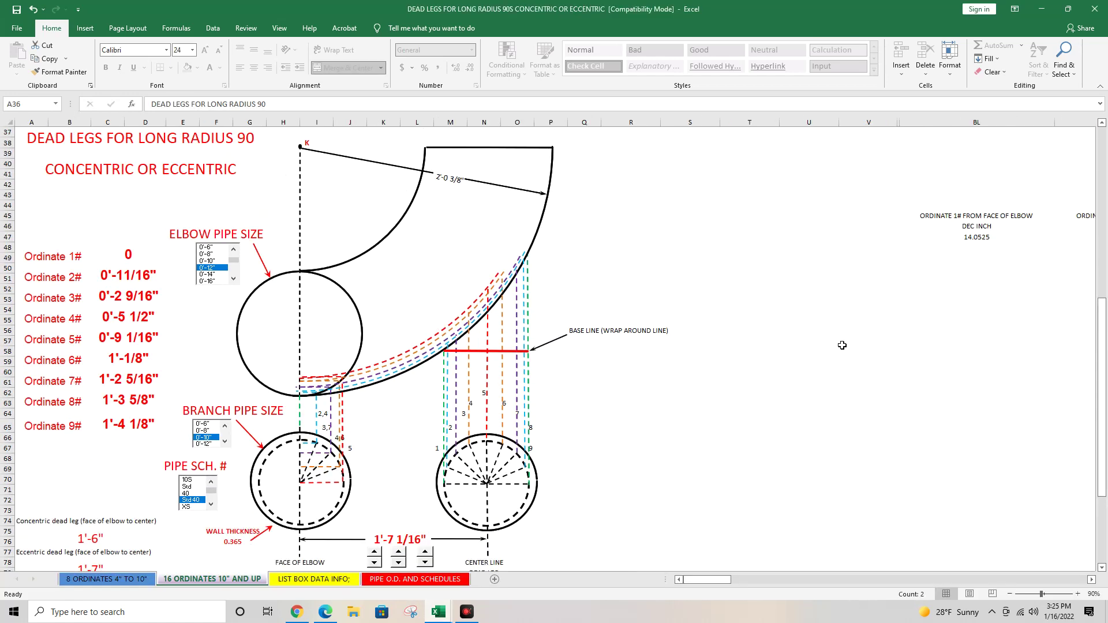
pyautogui.scroll(-1, 843, 345)
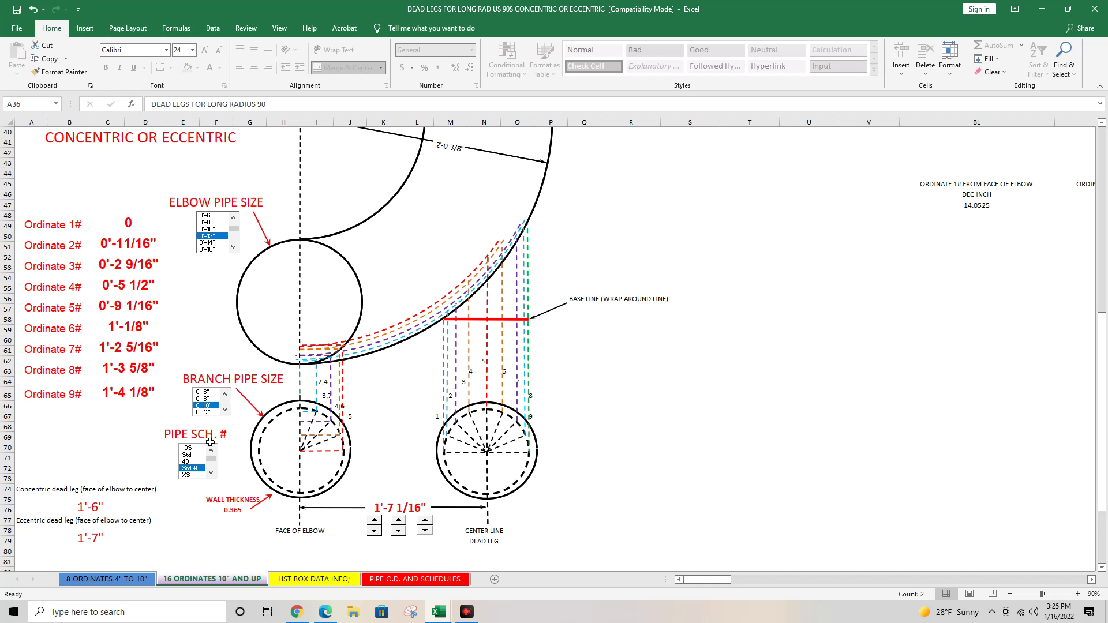
pyautogui.click(197, 468)
# Step the dead-leg dimension down to 1'-4 1/16", then back up to 1'-6 1/16".
pyautogui.click(398, 531)
pyautogui.click(398, 531)
pyautogui.click(398, 531)
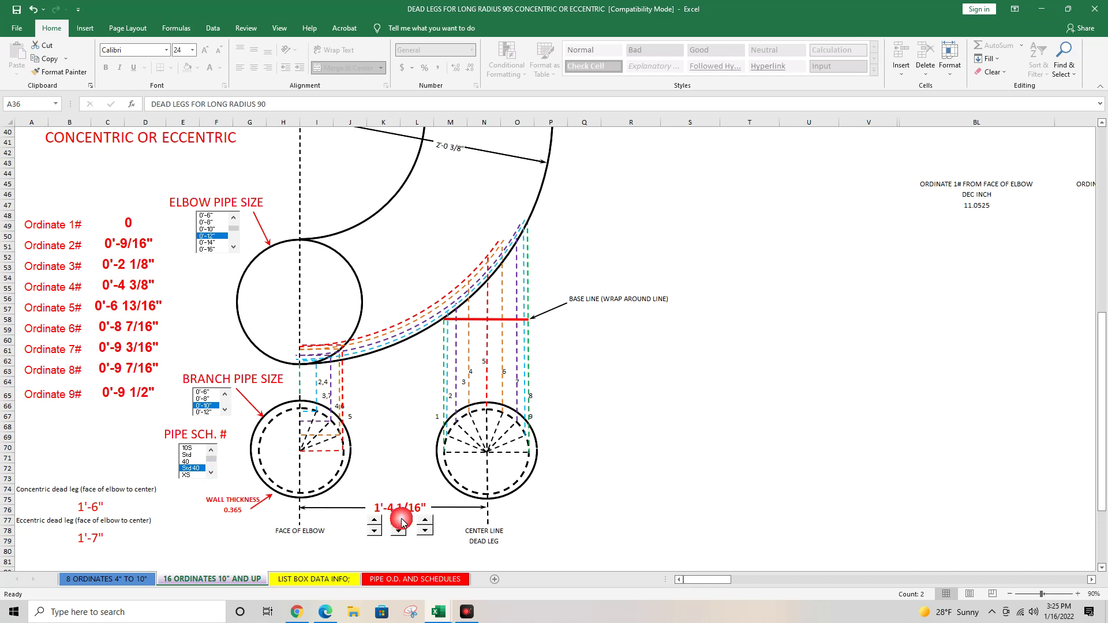
pyautogui.click(399, 519)
pyautogui.click(425, 531)
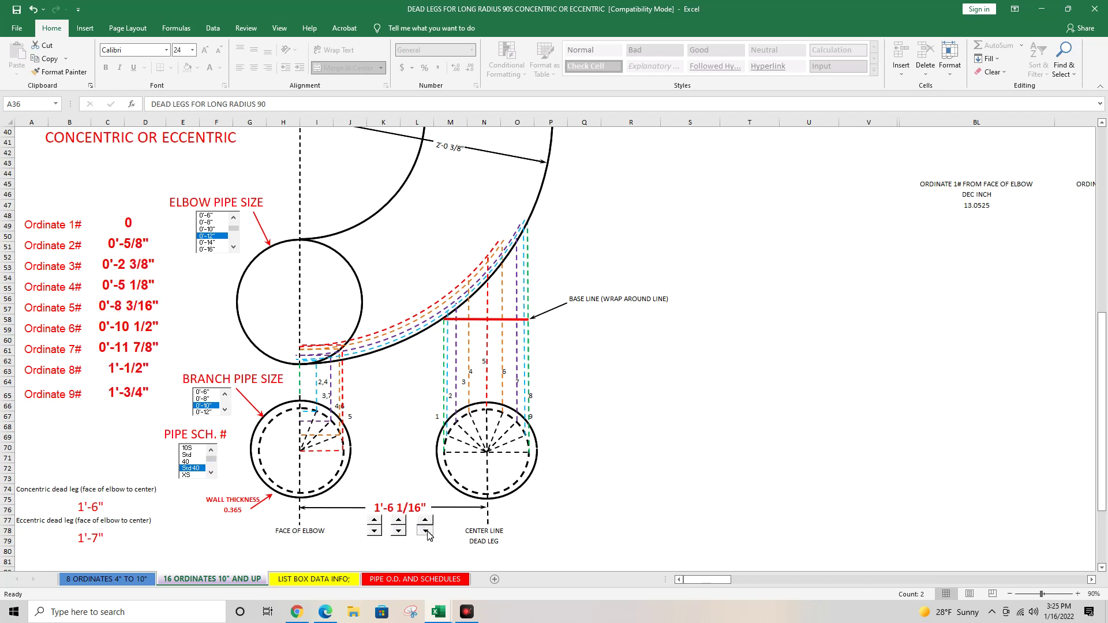
pyautogui.click(425, 531)
pyautogui.click(425, 521)
pyautogui.click(425, 521)
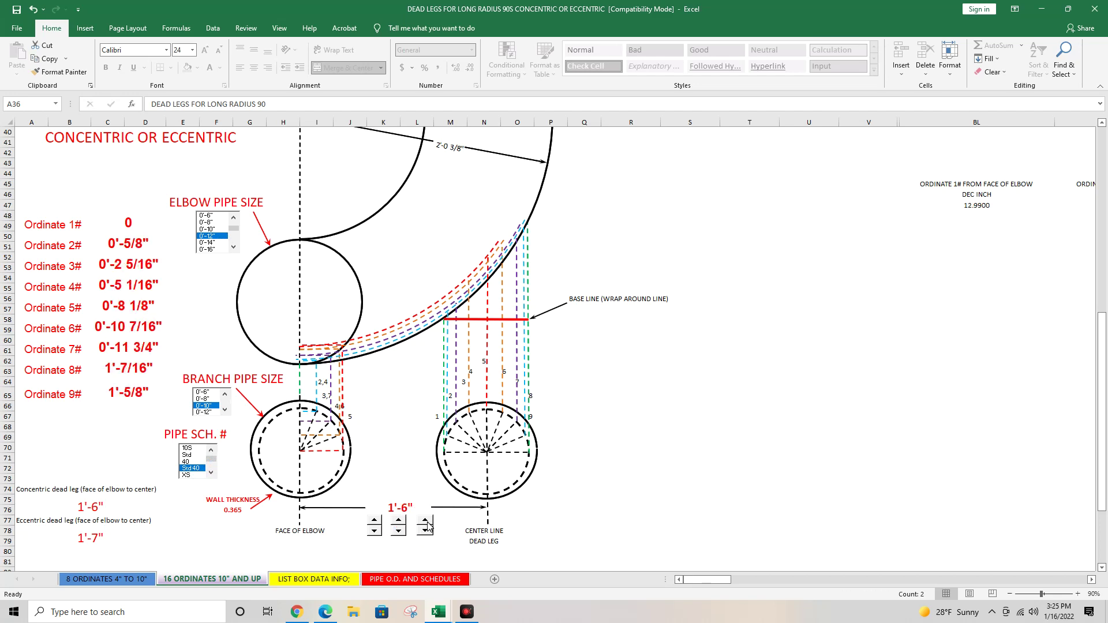
# Lengthen the dead leg to 1'-10 1/16" and compare the 8 and 16 ordinates sheets.
pyautogui.click(399, 524)
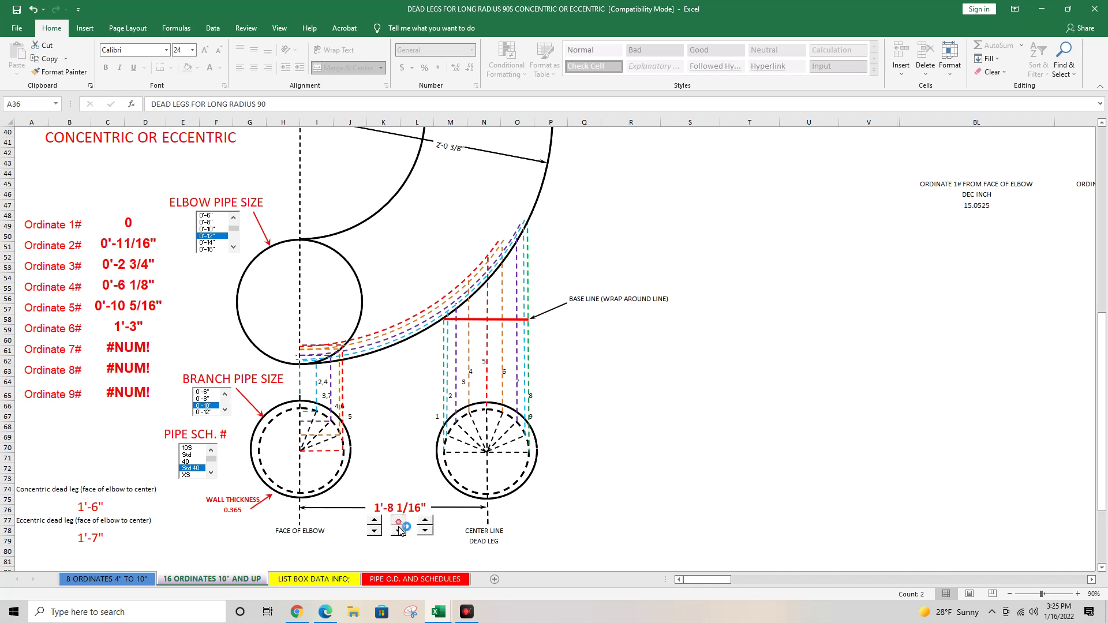
pyautogui.click(399, 531)
pyautogui.click(144, 580)
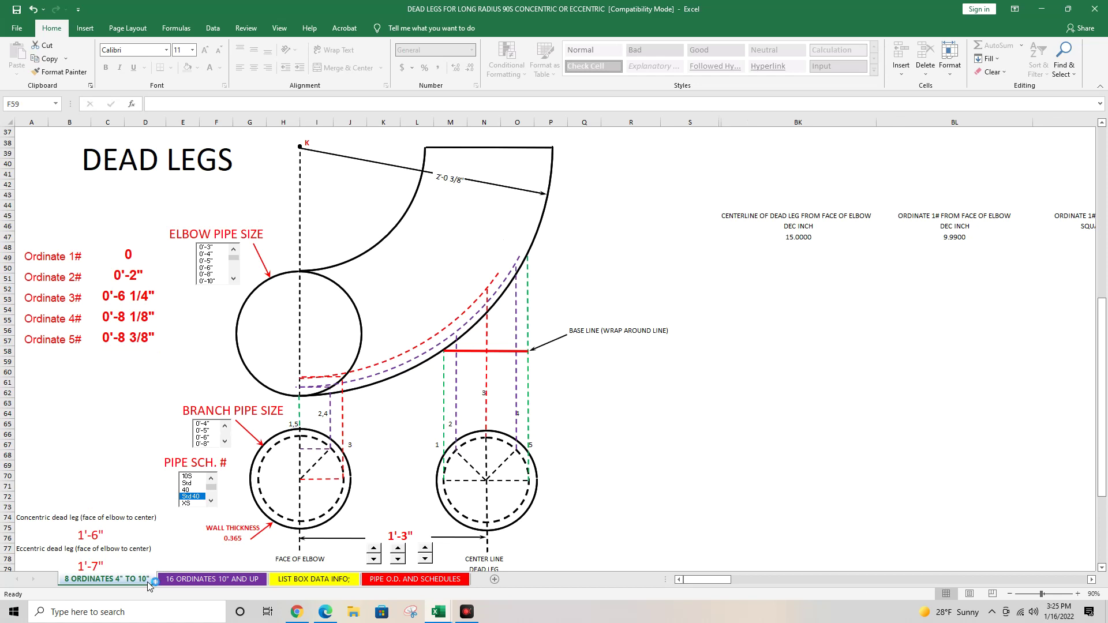
pyautogui.click(183, 580)
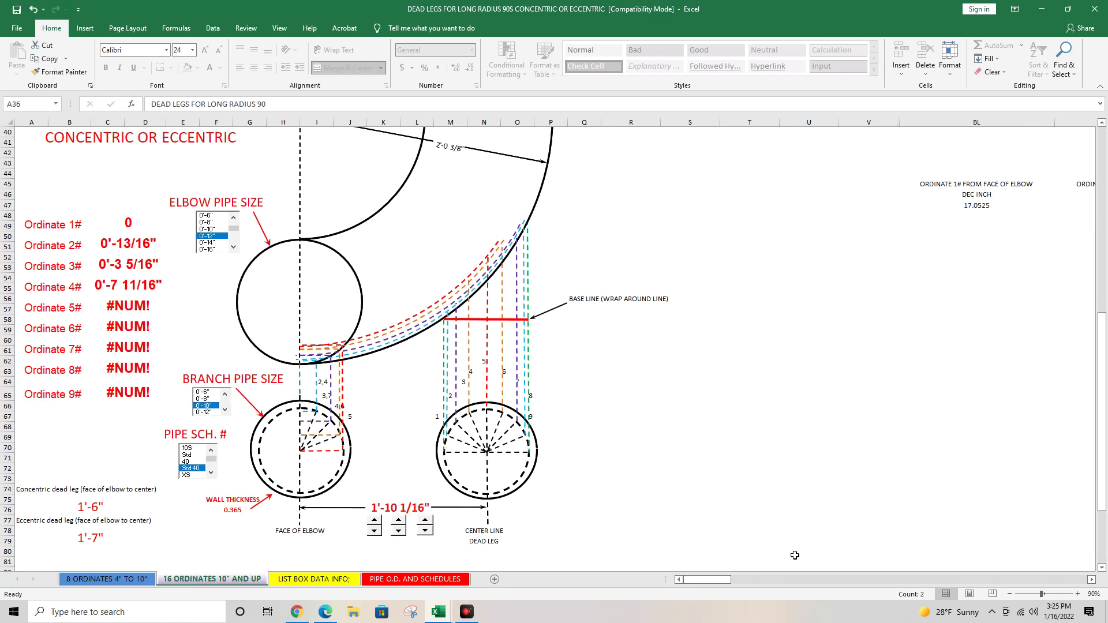
# In the REDUCING LATERAL ANY ANGLE workbook, change the angle of turn from 57 to 65 degrees.
pyautogui.moveTo(437, 615)
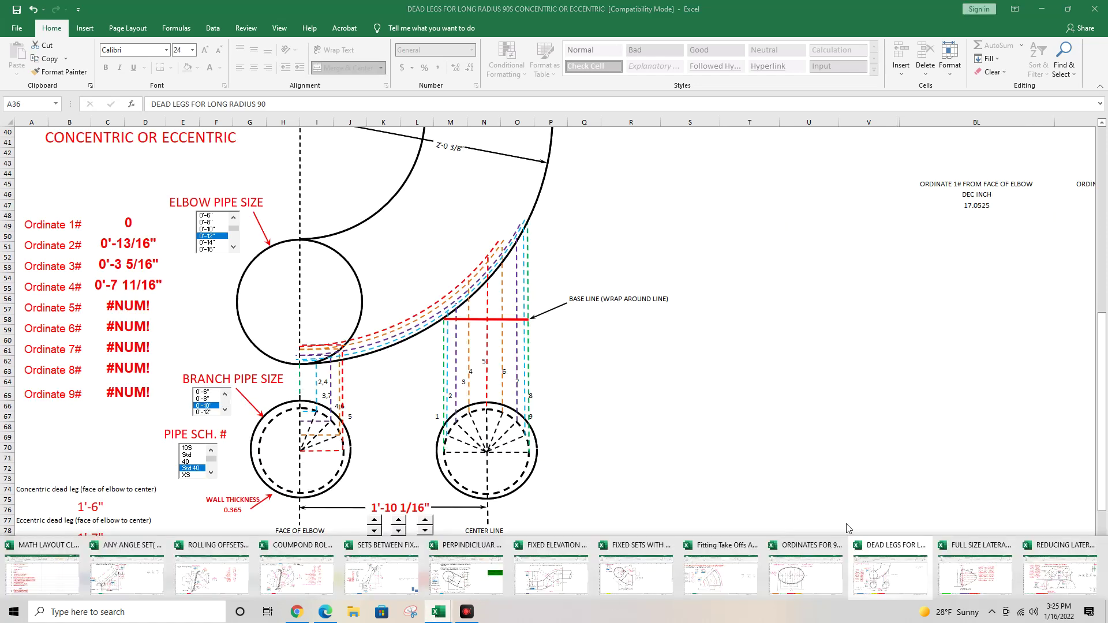
pyautogui.click(1055, 580)
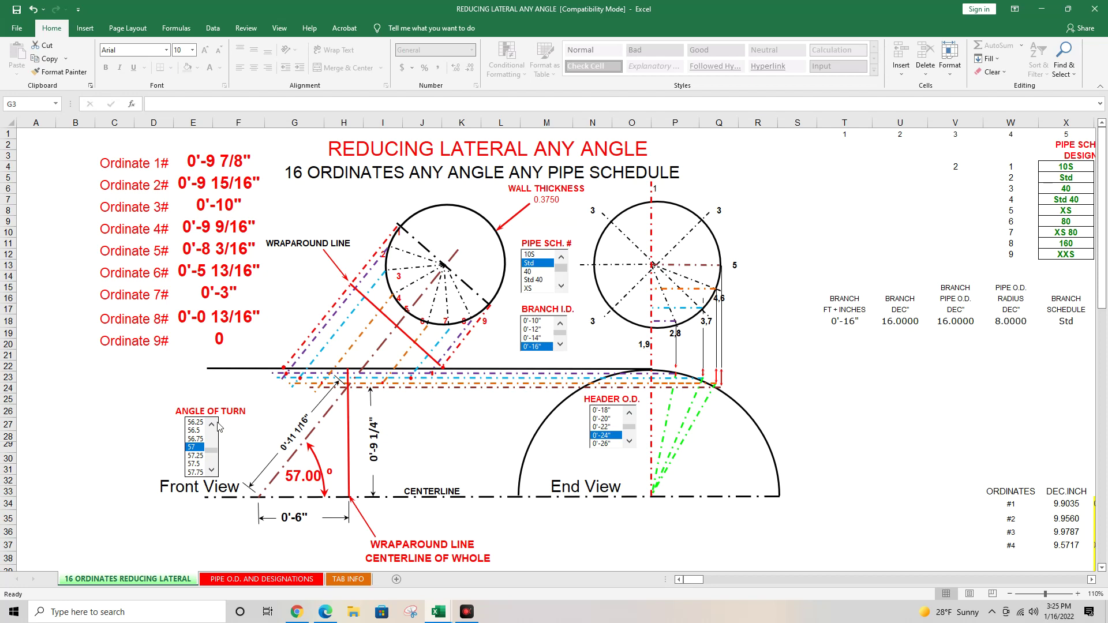
pyautogui.click(211, 471)
pyautogui.click(211, 471)
pyautogui.click(196, 464)
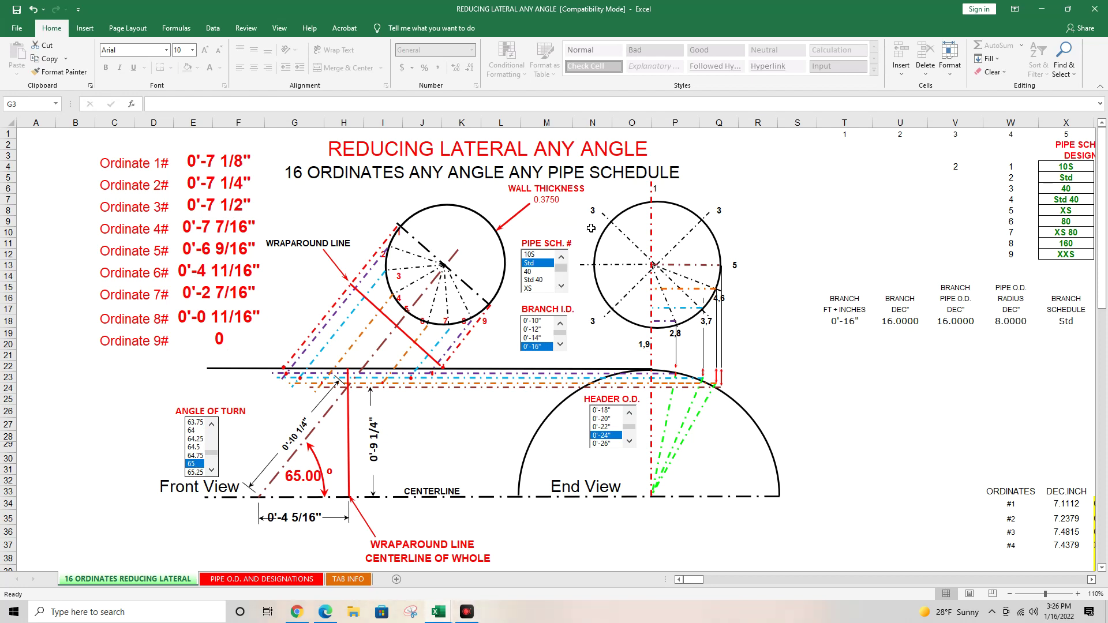
# Review the updated Template For Opening, then go to the PayPal.Me donation page.
pyautogui.scroll(-8, 581, 237)
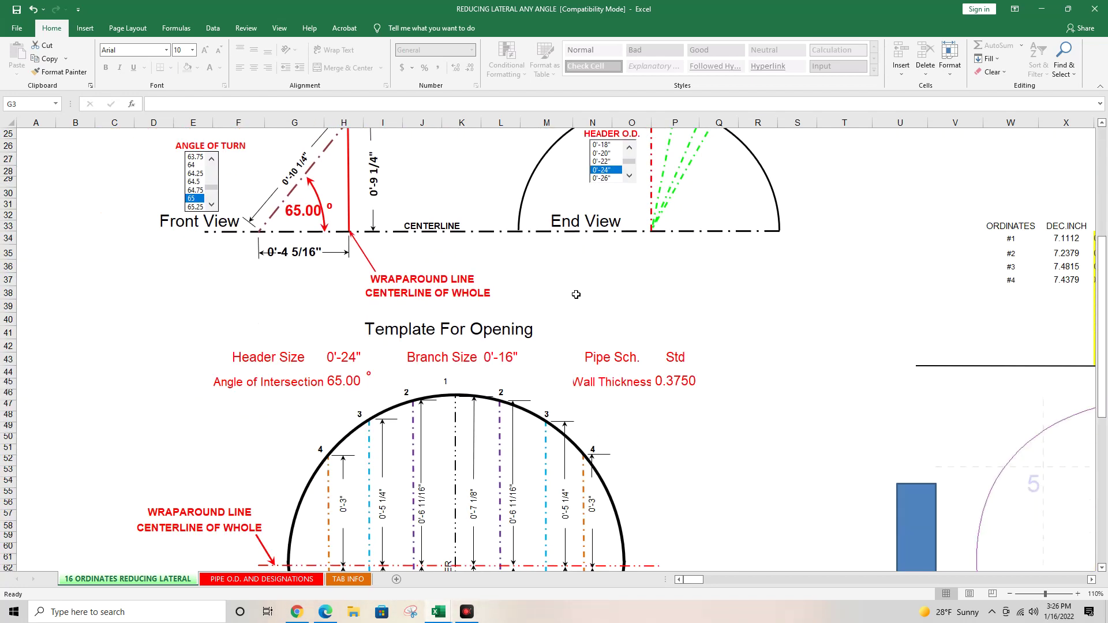
pyautogui.scroll(-5, 618, 298)
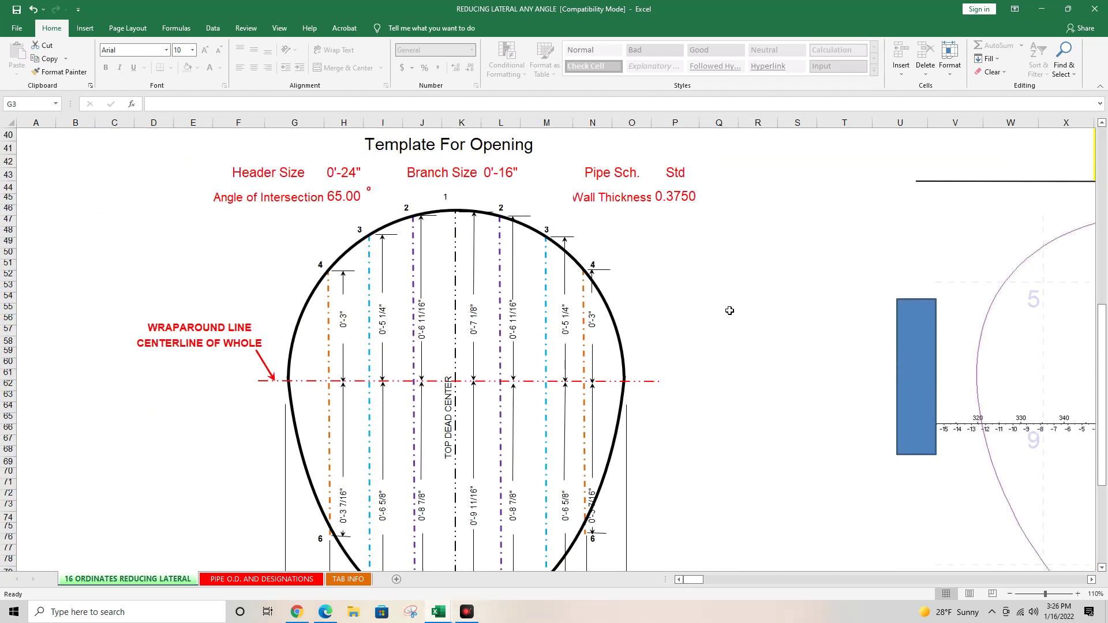
pyautogui.scroll(-2, 729, 311)
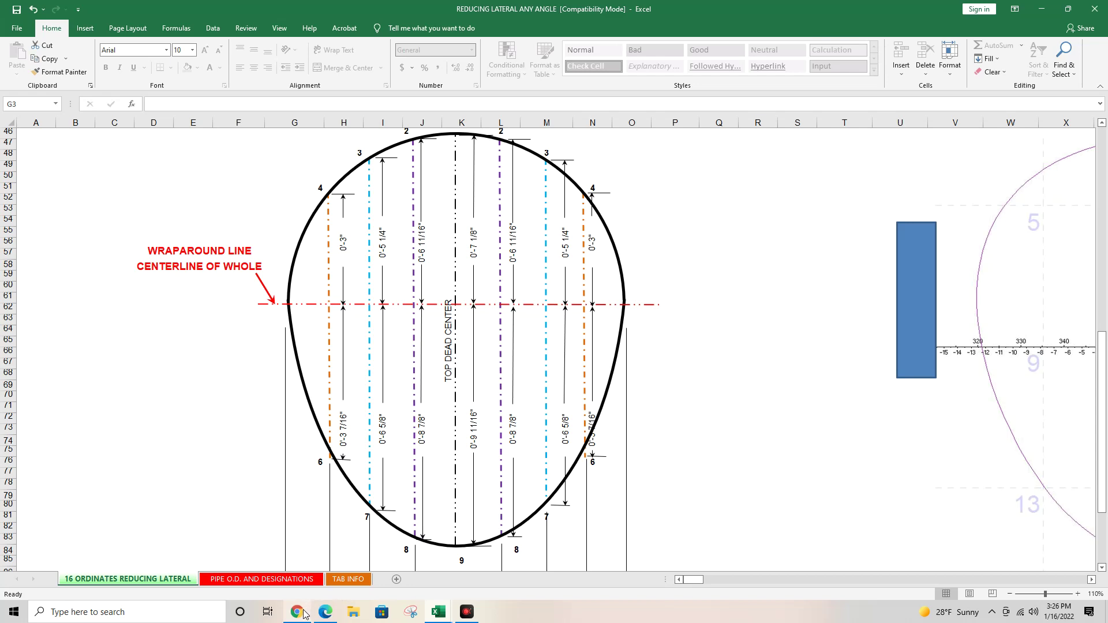
pyautogui.click(324, 611)
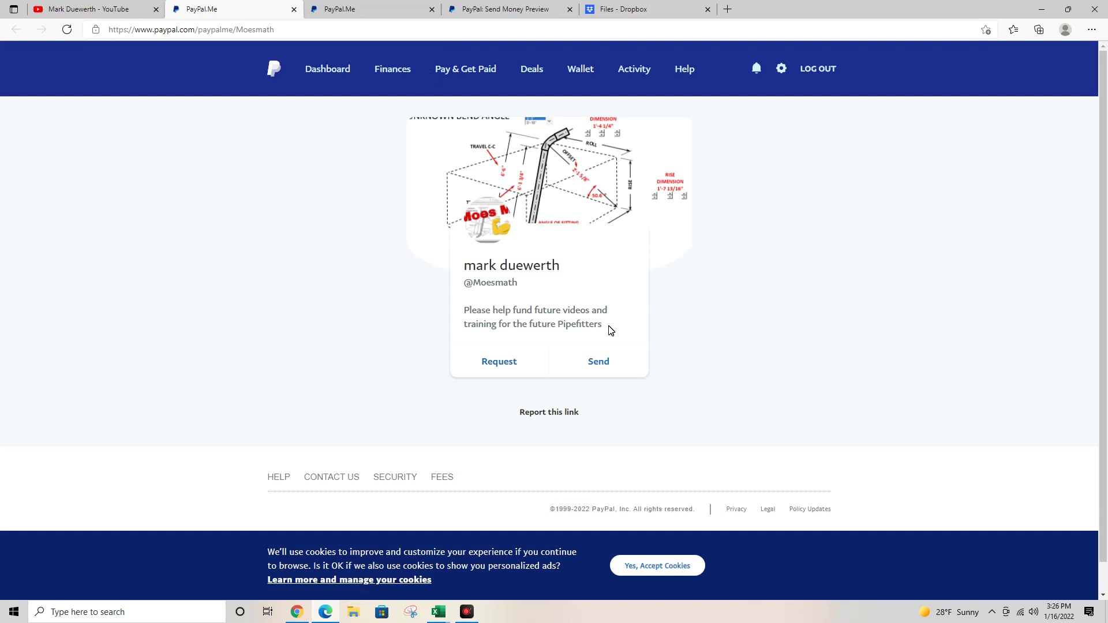
# Show the PayPal Send Money Preview form for the donation, with the amount at $0.00.
pyautogui.click(415, 12)
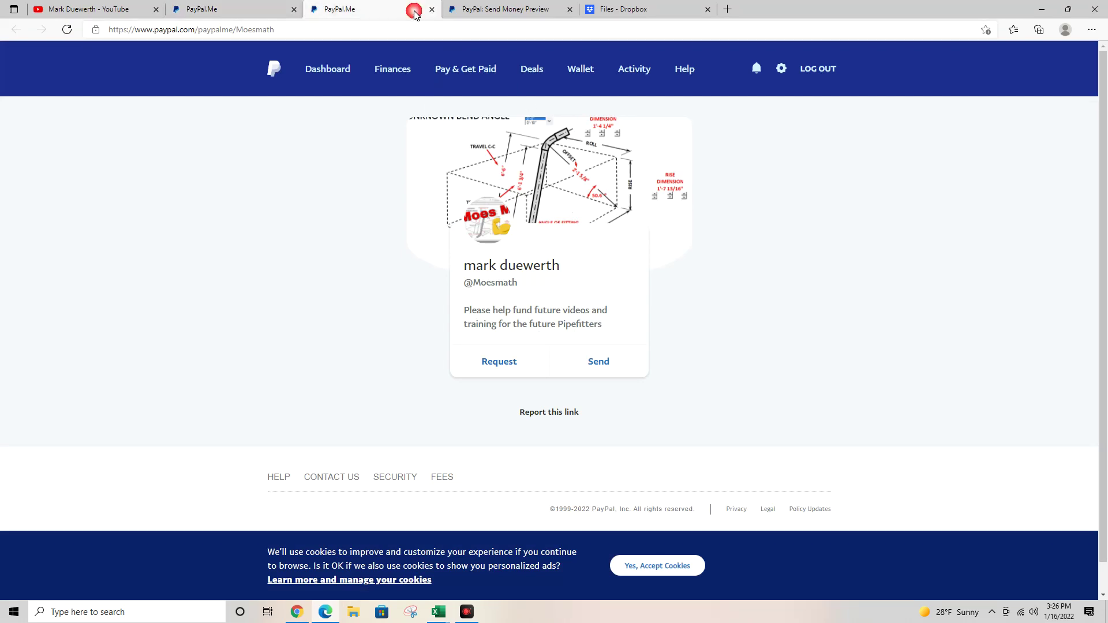
pyautogui.click(495, 10)
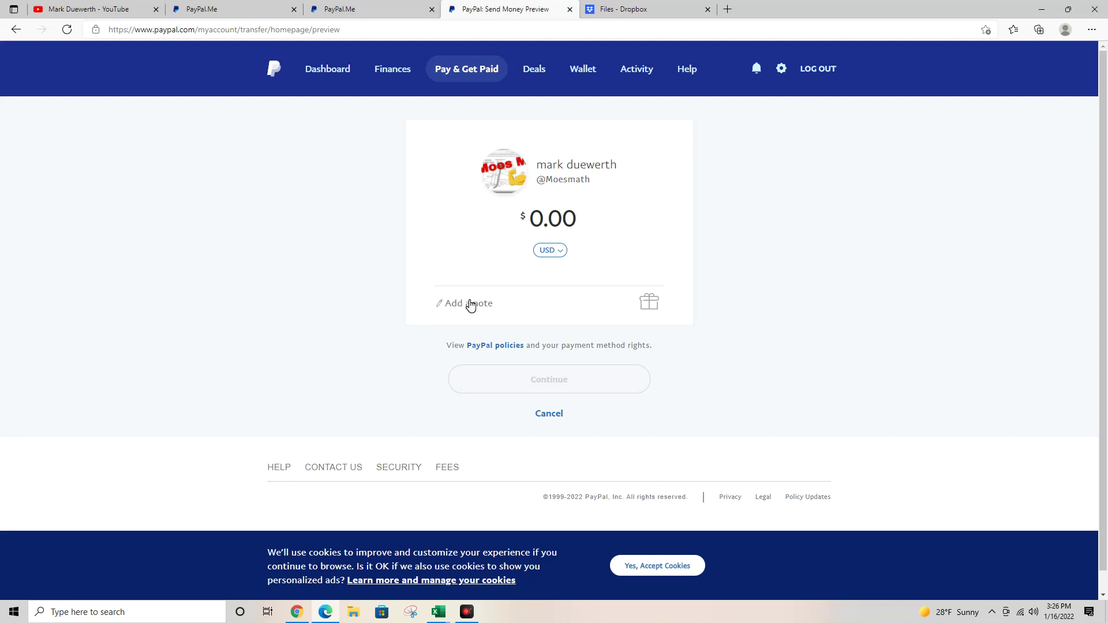
pyautogui.click(648, 14)
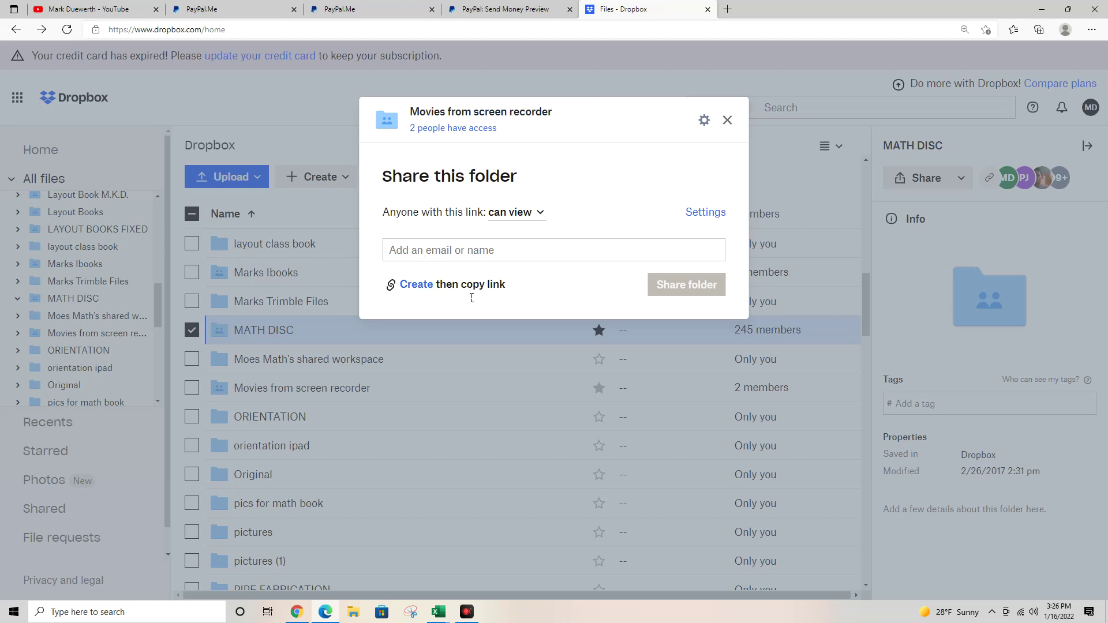
# Display Dropbox's Share this folder dialog for the Movies from screen recorder folder.
pyautogui.click(467, 616)
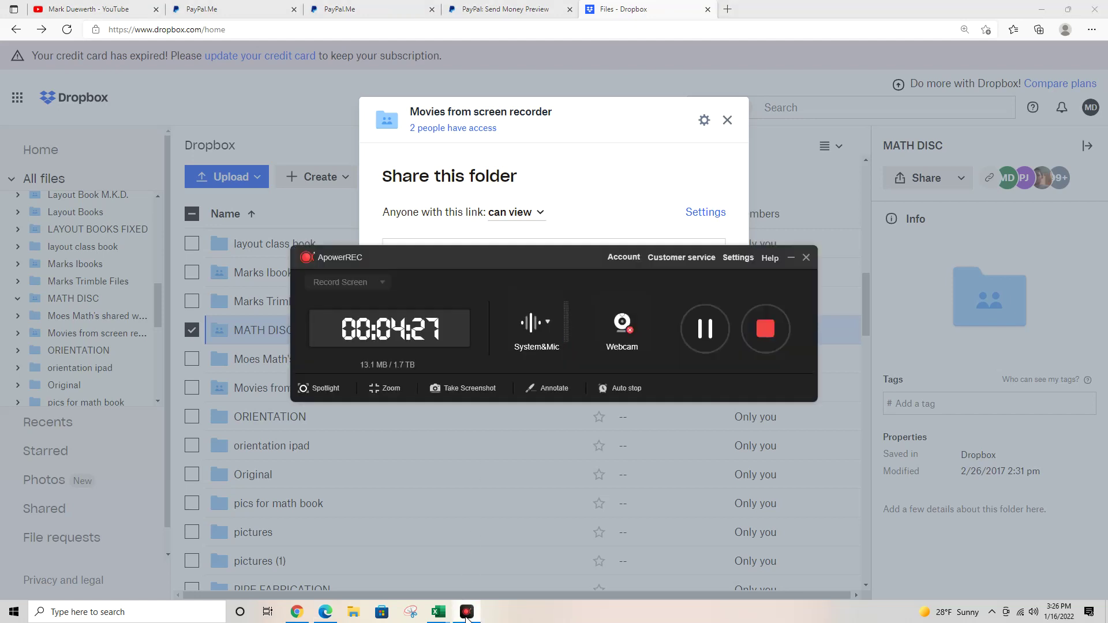